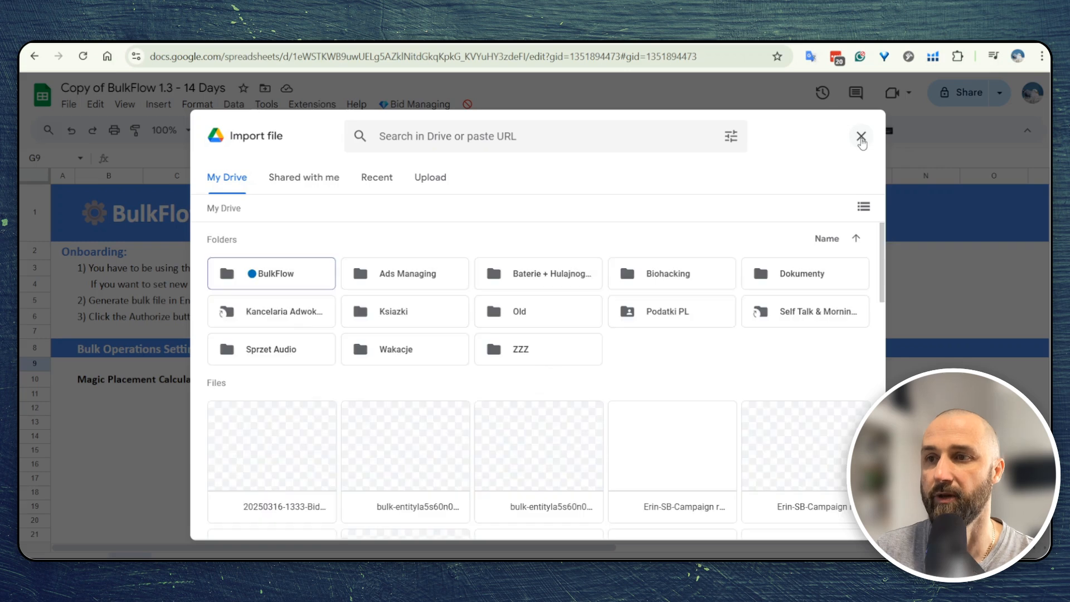
Close the file import dialog and authorize BulkFlow from its settings sheet
{"action": "left_click", "coordinate": [861, 137]}
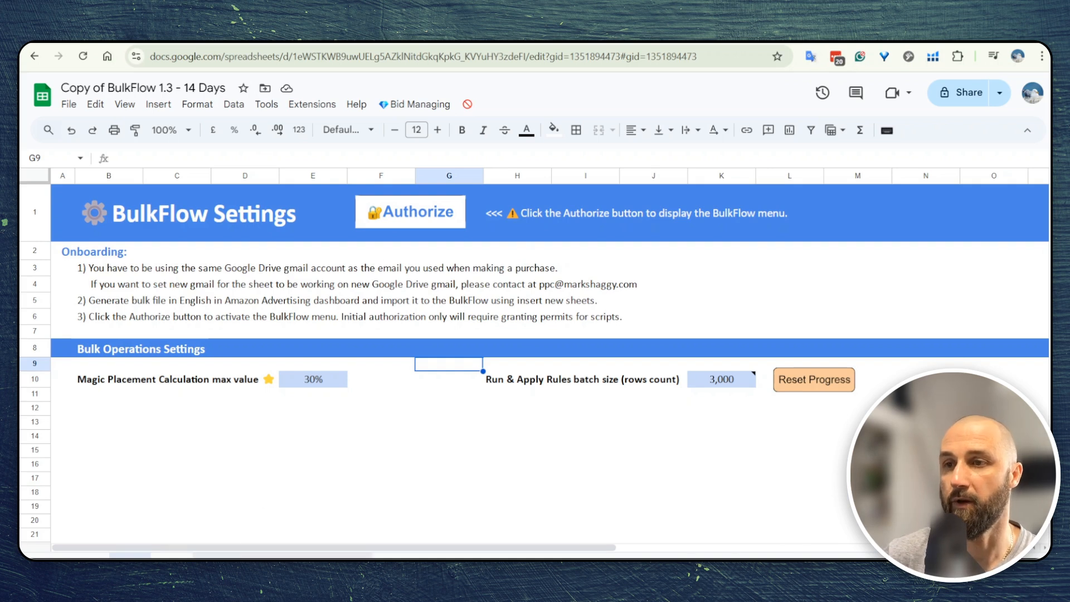
{"action": "left_click", "coordinate": [410, 212]}
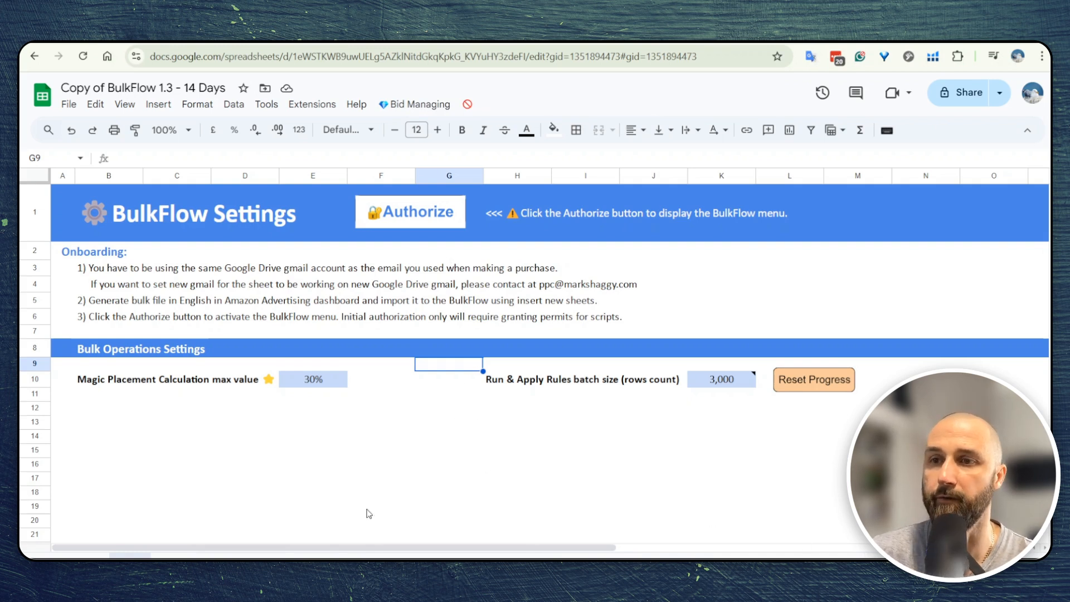
Examine the Bid Managing commands, the imported campaign sheet's first columns, and the available sheet-cleaning options
{"action": "left_click", "coordinate": [413, 103]}
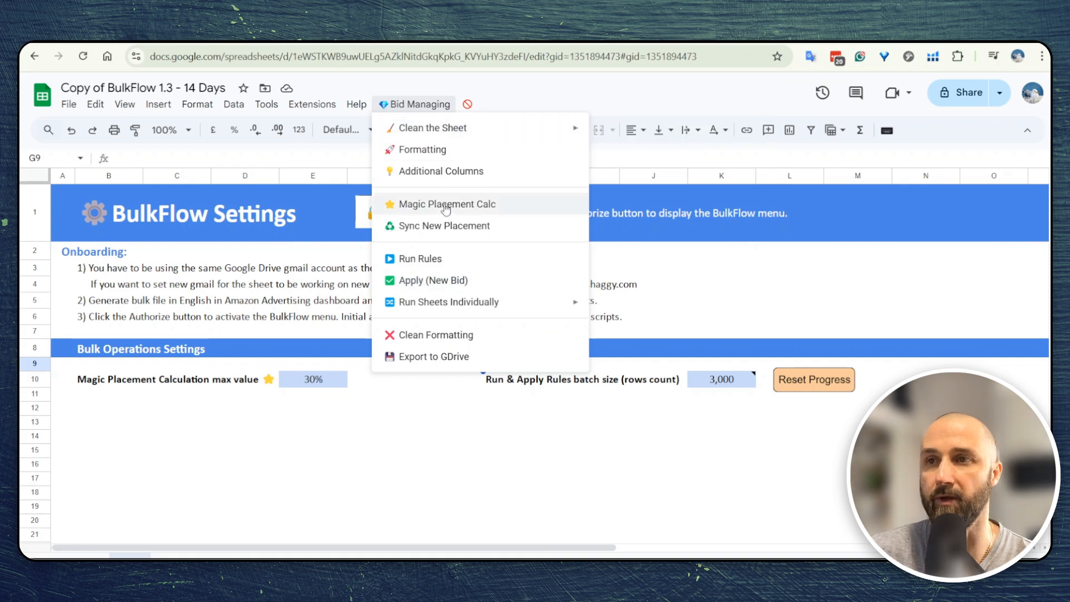
{"action": "mouse_move", "coordinate": [493, 308]}
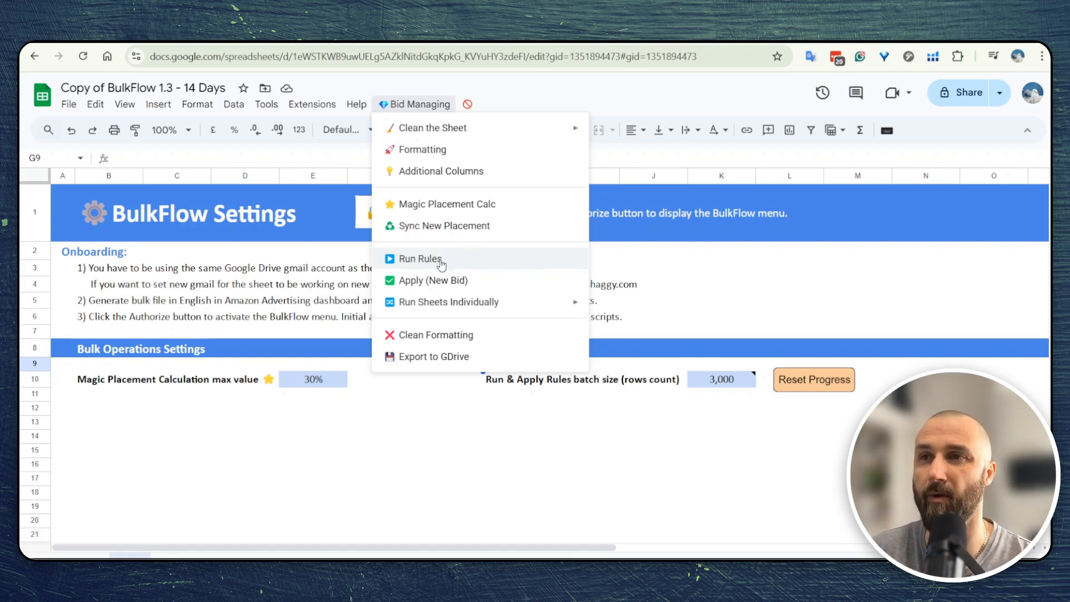
{"action": "left_click", "coordinate": [641, 456]}
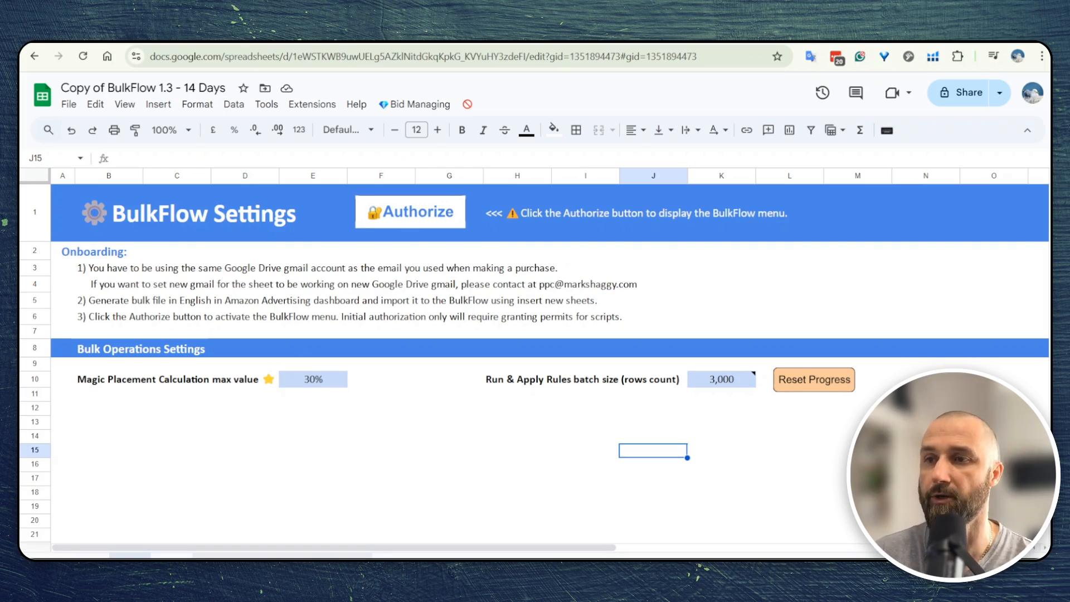
{"action": "left_click", "coordinate": [282, 556]}
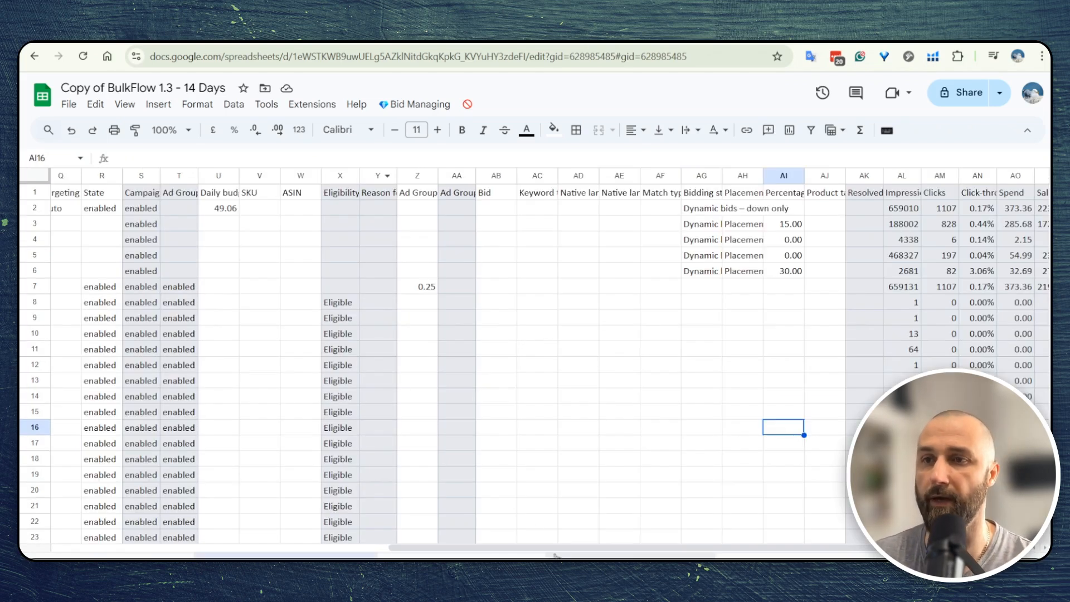
{"action": "left_click_drag", "start_coordinate": [490, 549], "coordinate": [152, 546]}
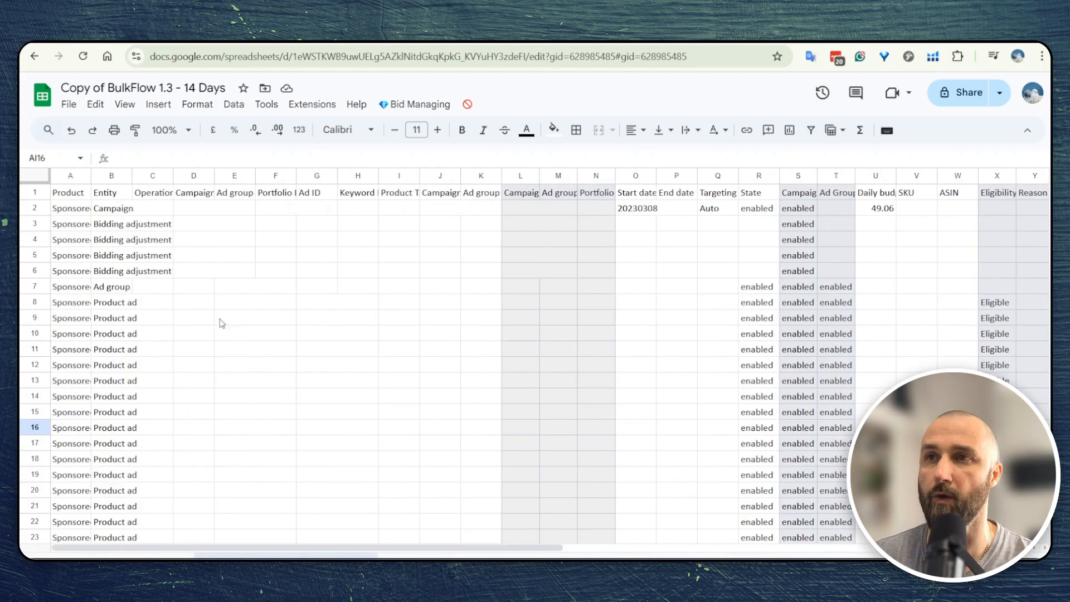
{"action": "left_click", "coordinate": [419, 106]}
{"action": "mouse_move", "coordinate": [530, 135]}
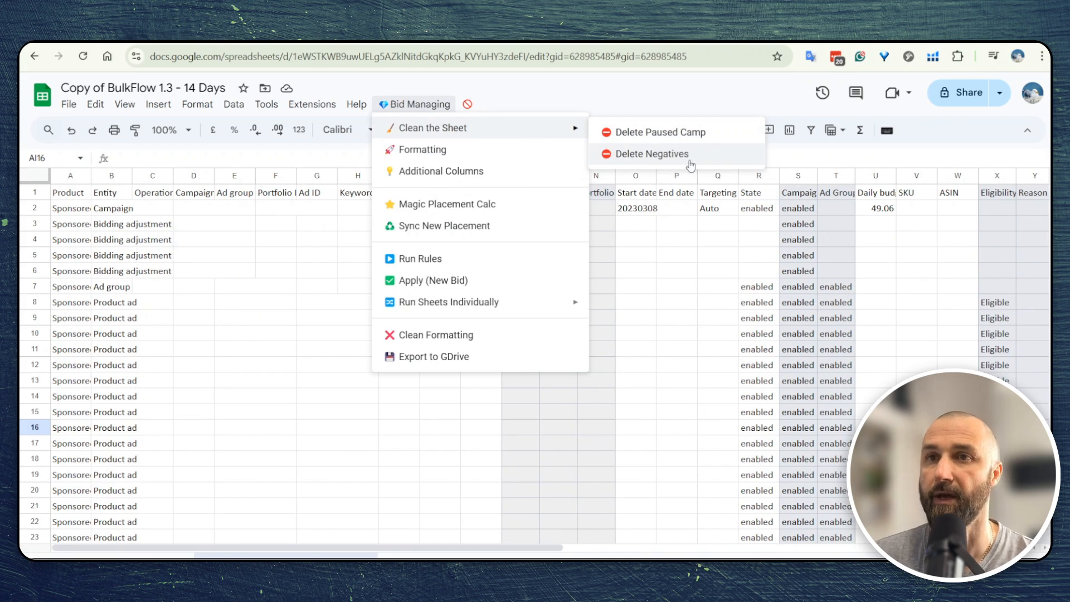
{"action": "left_click", "coordinate": [713, 335]}
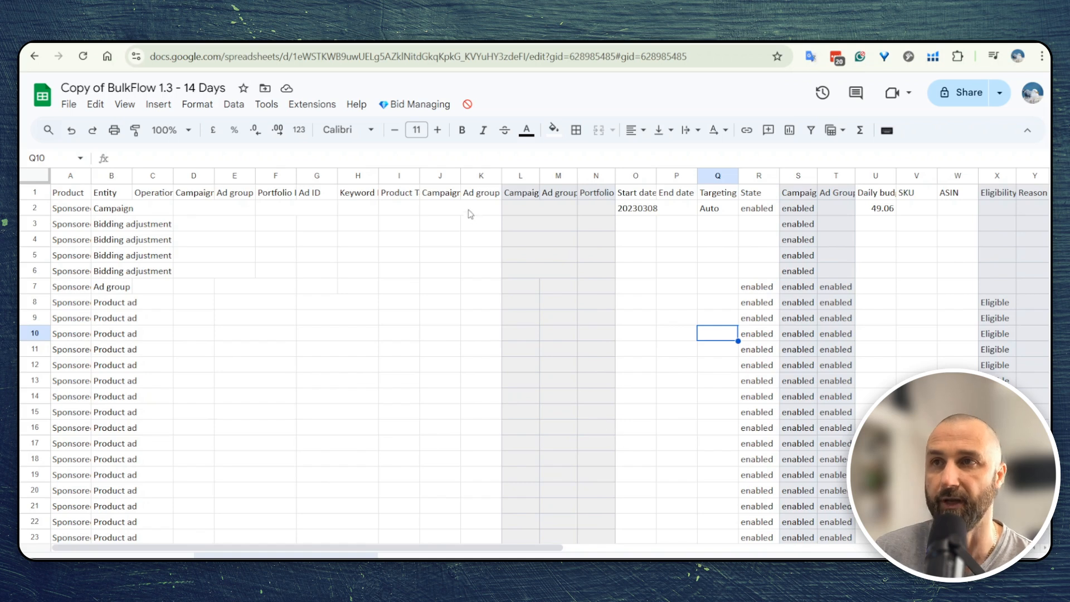
Run the Bid Managing Formatting script and check the columns of the imported bulk sheets
{"action": "left_click", "coordinate": [414, 104]}
{"action": "mouse_move", "coordinate": [569, 133]}
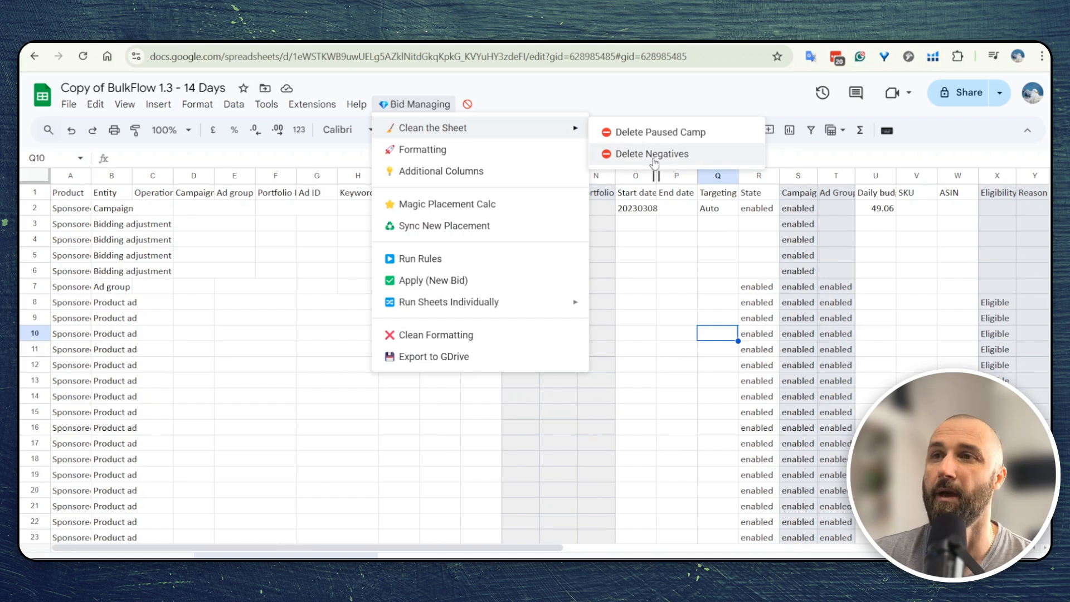
{"action": "left_click", "coordinate": [445, 159]}
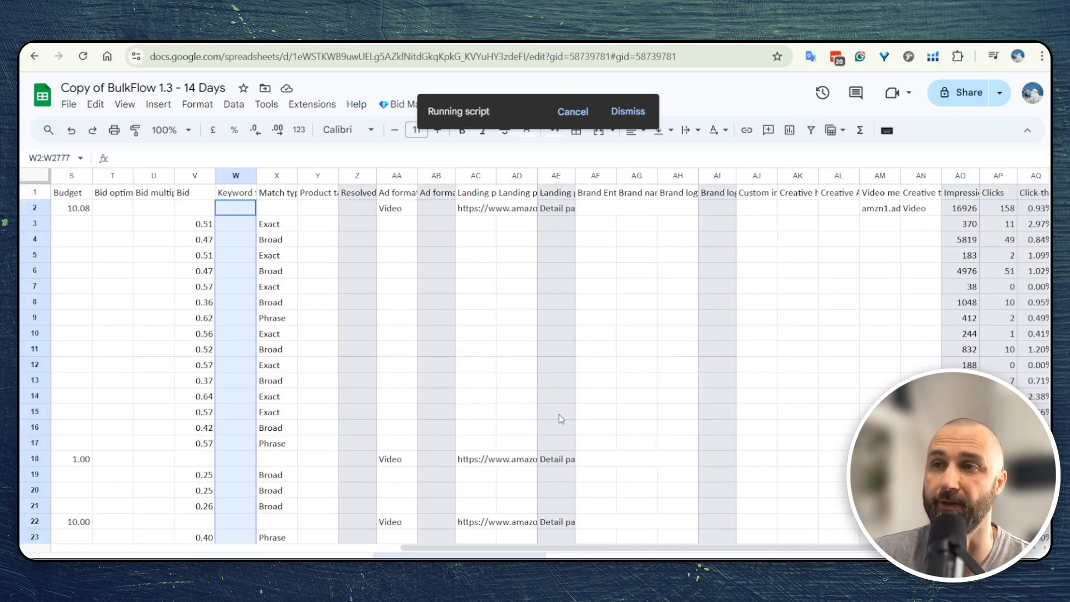
{"action": "left_click", "coordinate": [532, 443]}
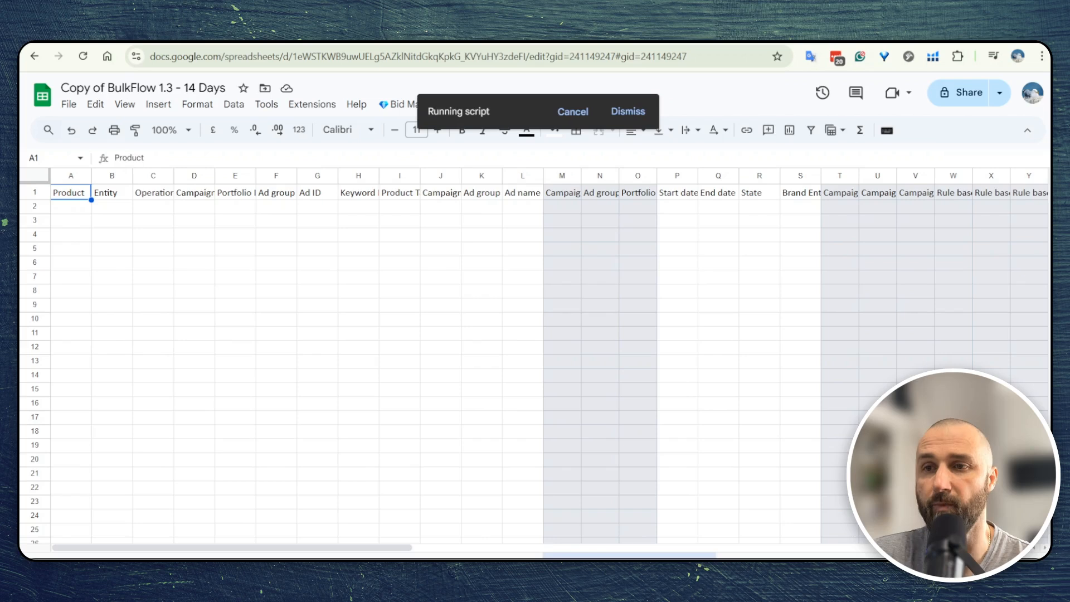
{"action": "left_click_drag", "start_coordinate": [406, 547], "coordinate": [891, 540]}
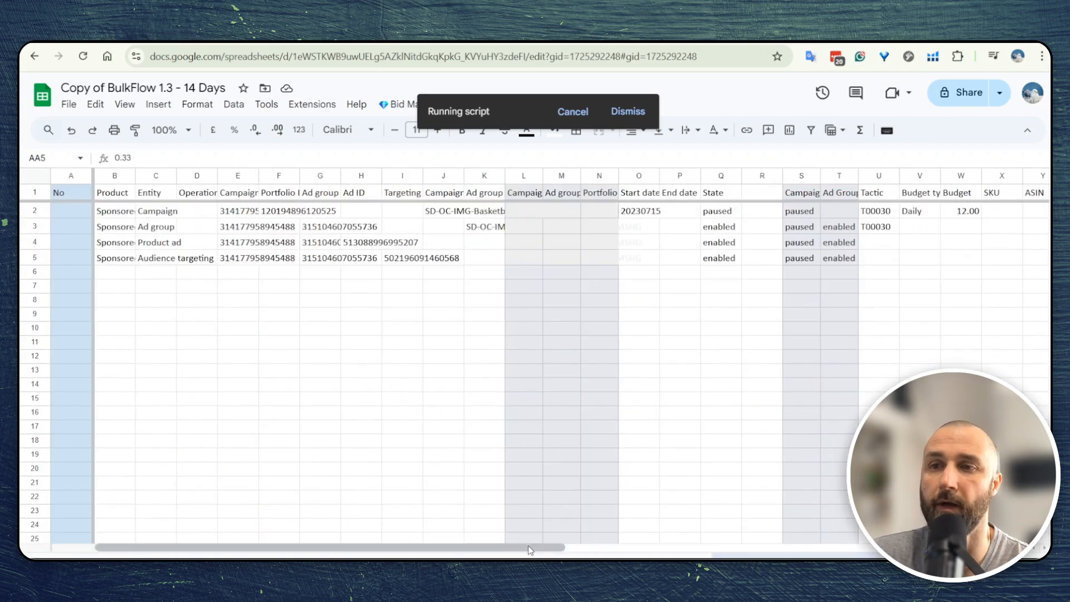
{"action": "left_click_drag", "start_coordinate": [547, 543], "coordinate": [967, 544]}
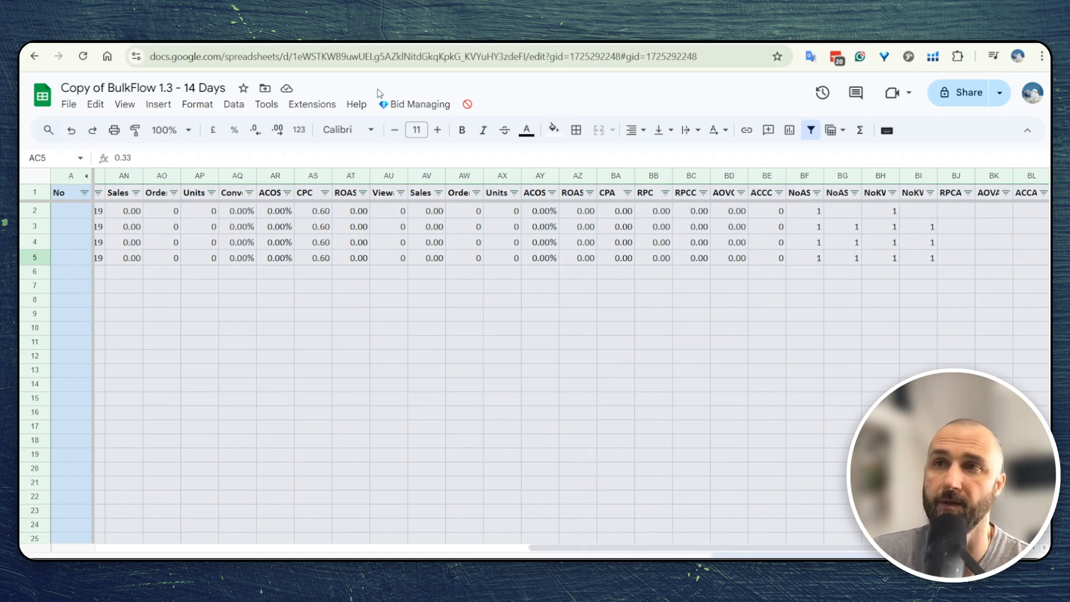
Check the RPCAS, AOVAS and ACCAS column headers and run the Additional Columns calculation
{"action": "left_click", "coordinate": [417, 104]}
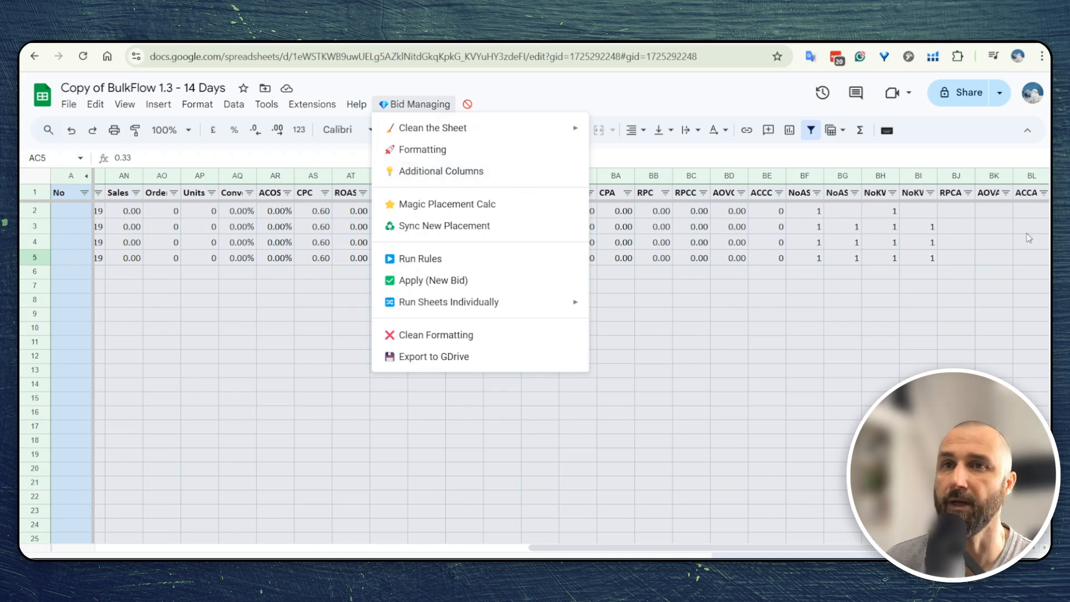
{"action": "left_click", "coordinate": [956, 199]}
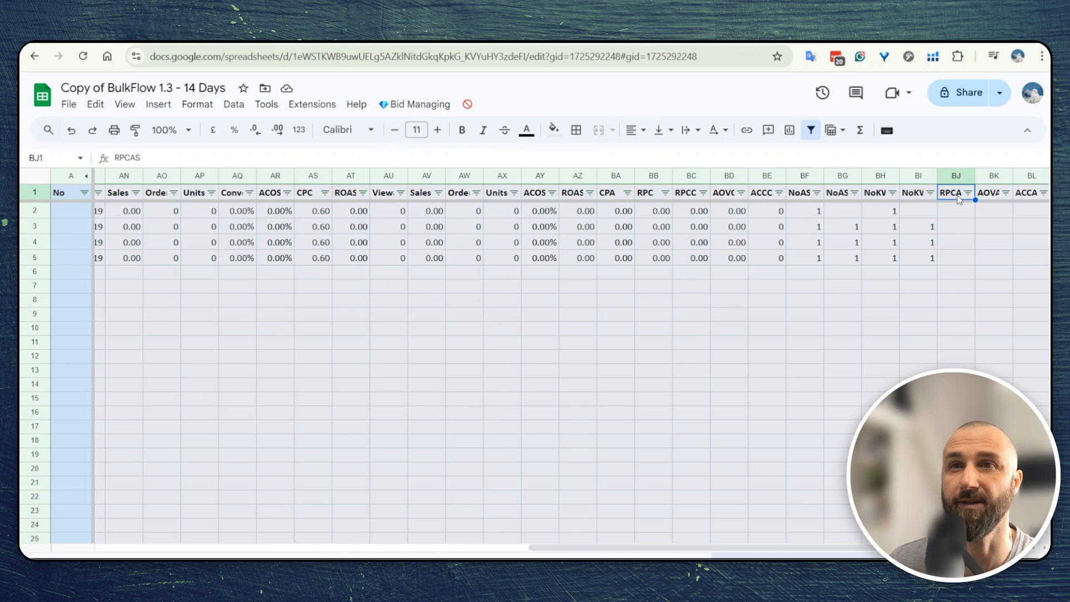
{"action": "left_click", "coordinate": [992, 194]}
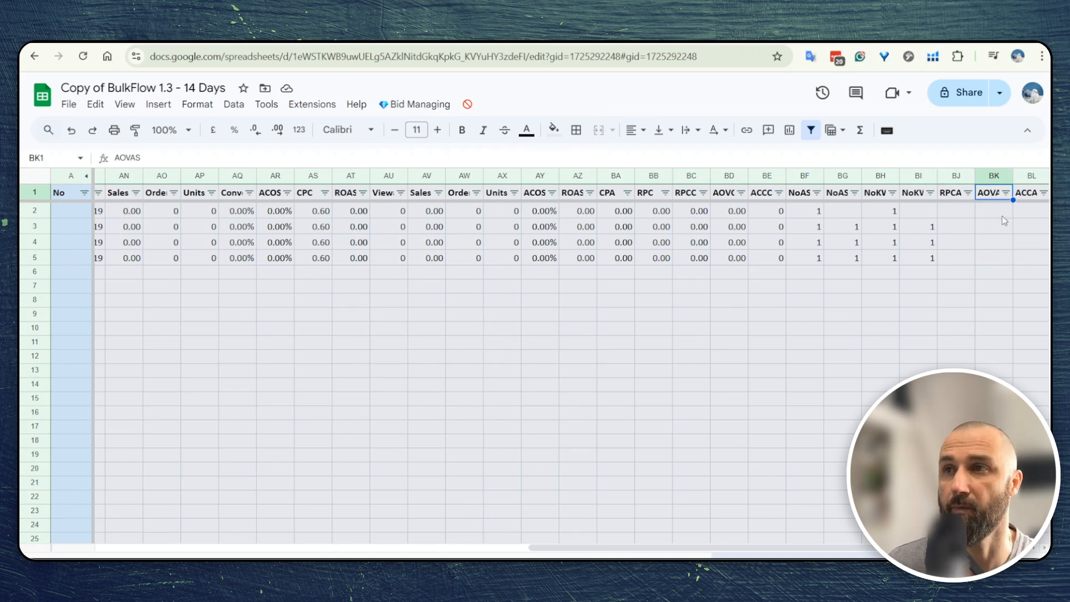
{"action": "key", "text": "Right"}
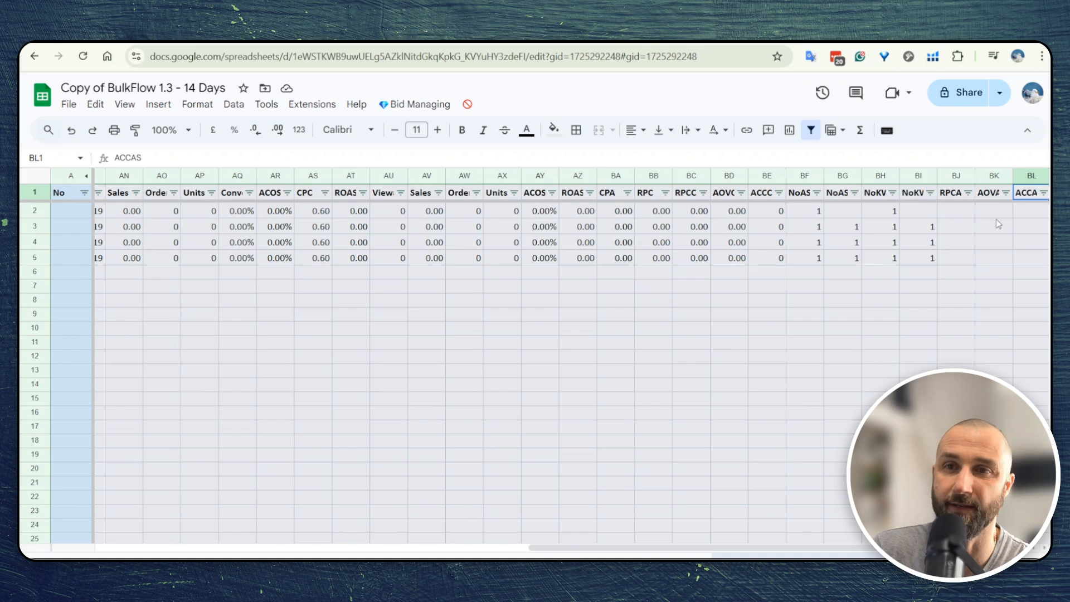
{"action": "left_click", "coordinate": [424, 106]}
{"action": "left_click", "coordinate": [437, 175]}
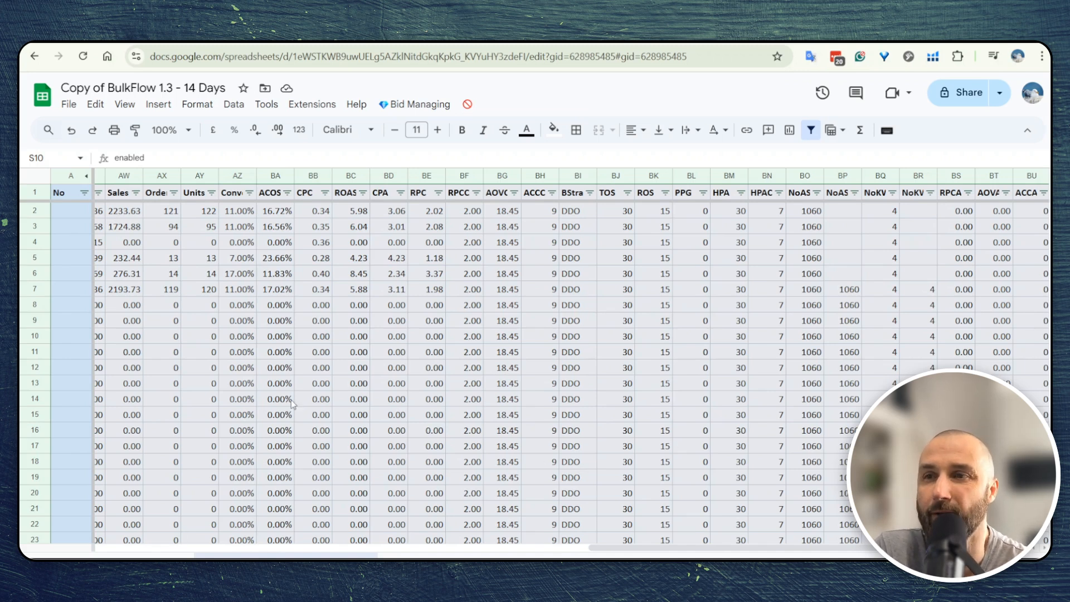
Run Magic Placement Calc, and inspect the New Percentage column and the performance metrics in row 6 of the campaign sheet
{"action": "left_click", "coordinate": [415, 104]}
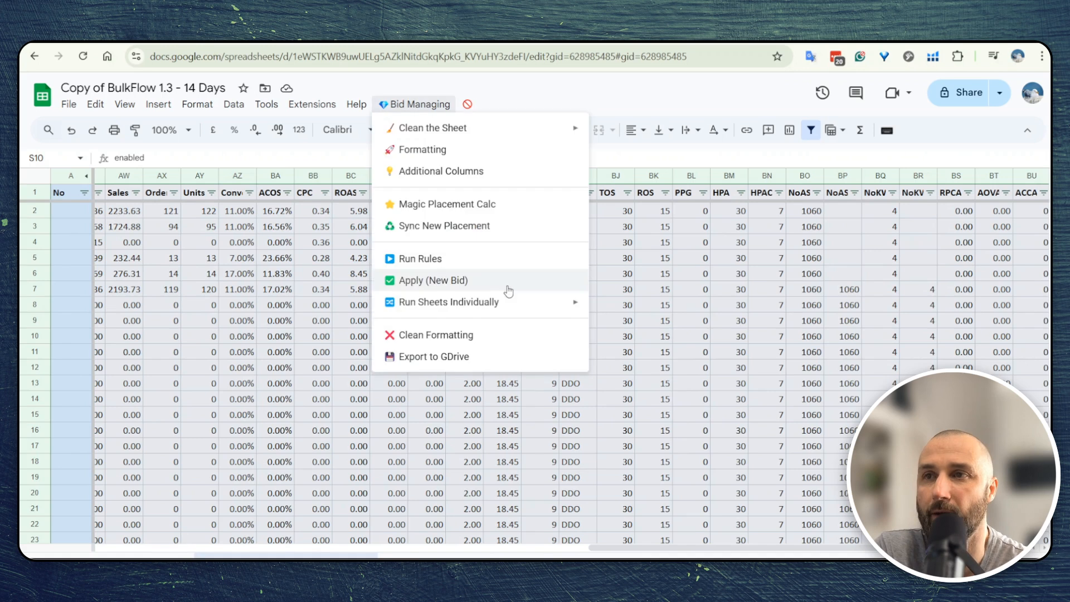
{"action": "left_click", "coordinate": [488, 216]}
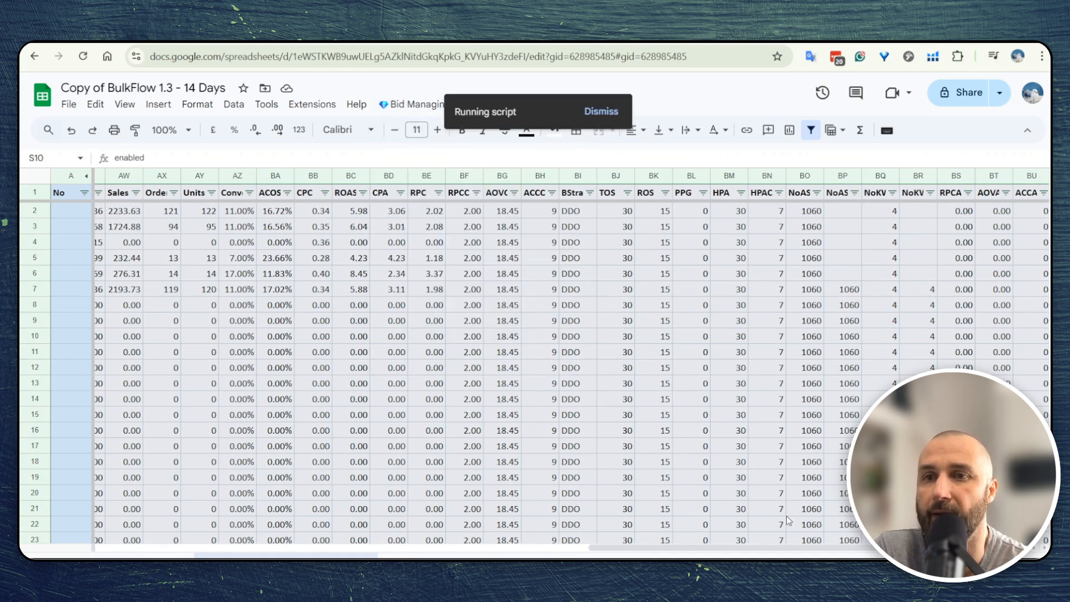
{"action": "left_click_drag", "start_coordinate": [692, 550], "coordinate": [430, 544]}
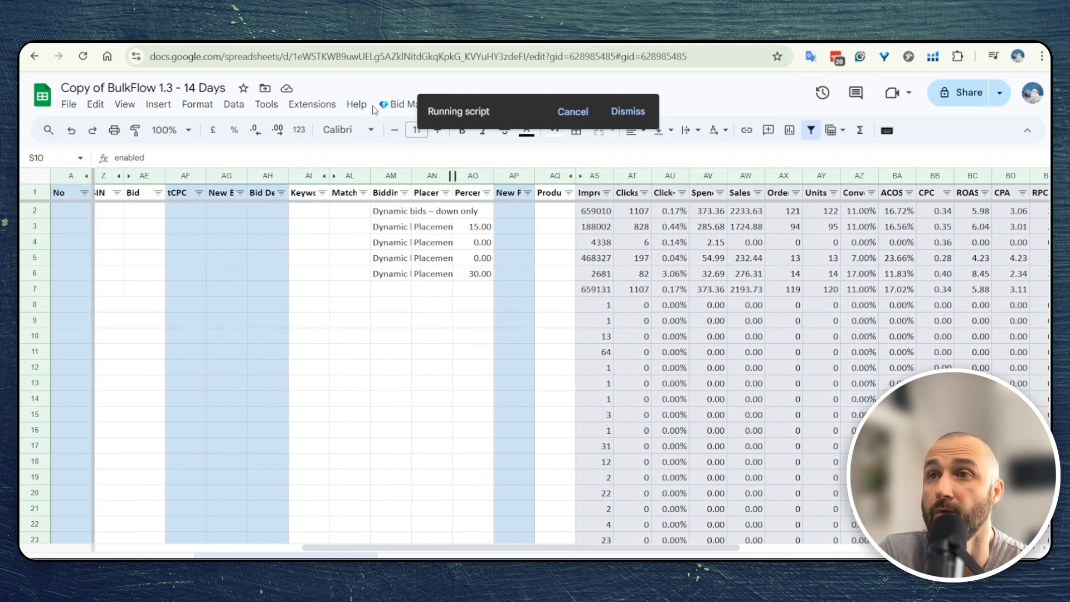
{"action": "left_click", "coordinate": [390, 106]}
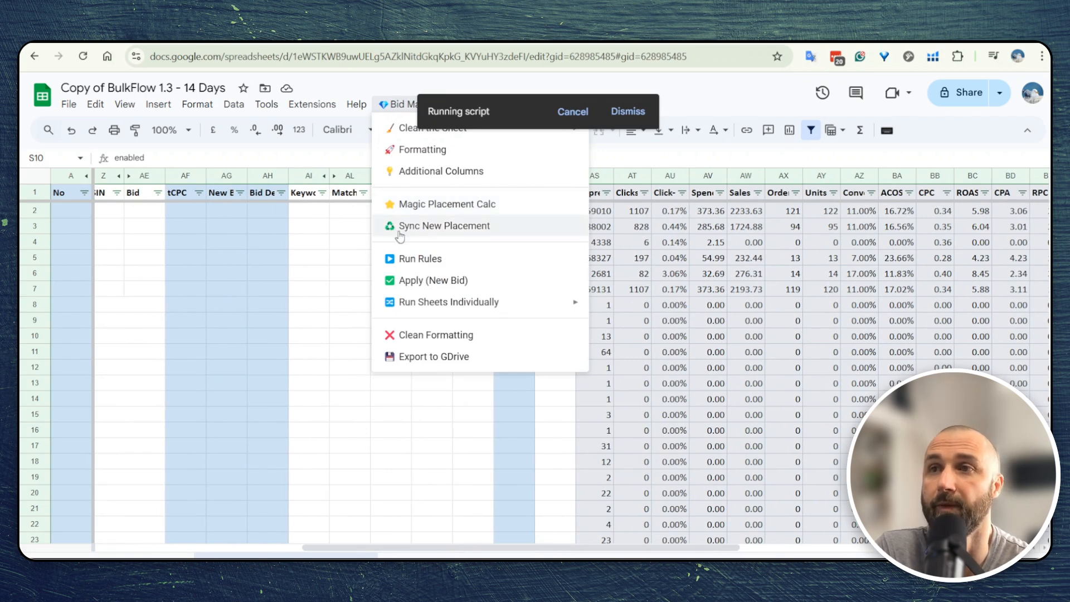
{"action": "left_click", "coordinate": [302, 247]}
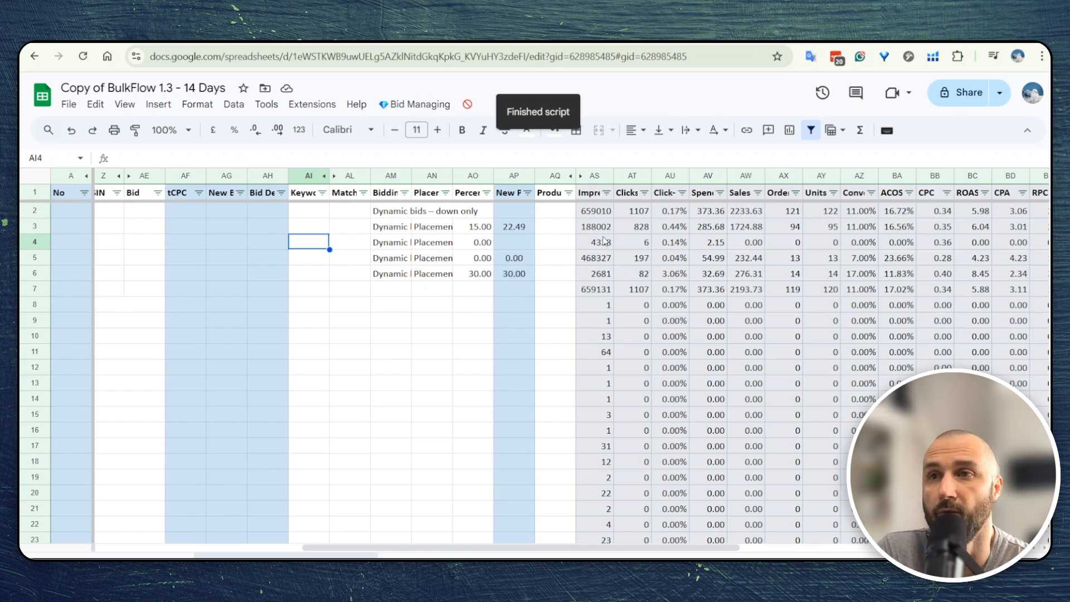
{"action": "left_click", "coordinate": [517, 189]}
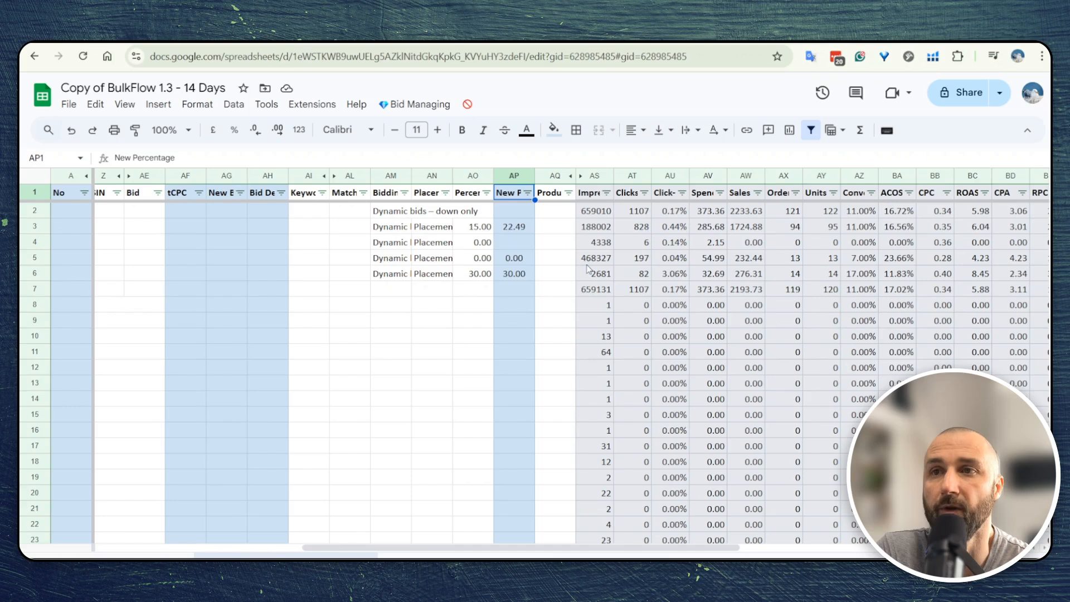
{"action": "left_click_drag", "start_coordinate": [590, 276], "coordinate": [867, 277]}
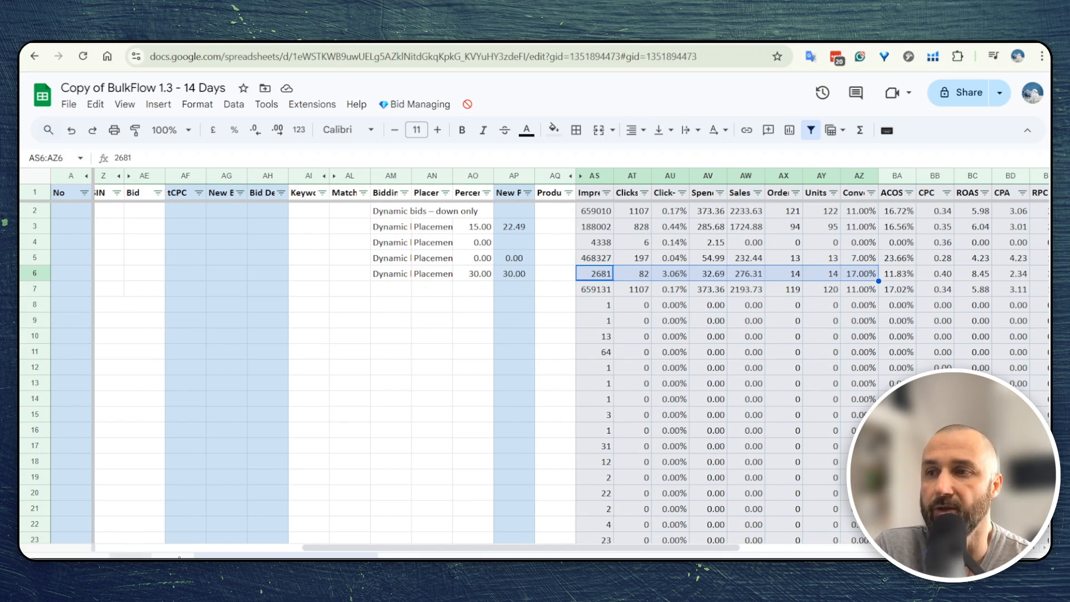
Set the Magic Placement Calculation max value in the BulkFlow settings to 900%
{"action": "left_click", "coordinate": [131, 556]}
{"action": "left_click", "coordinate": [403, 399]}
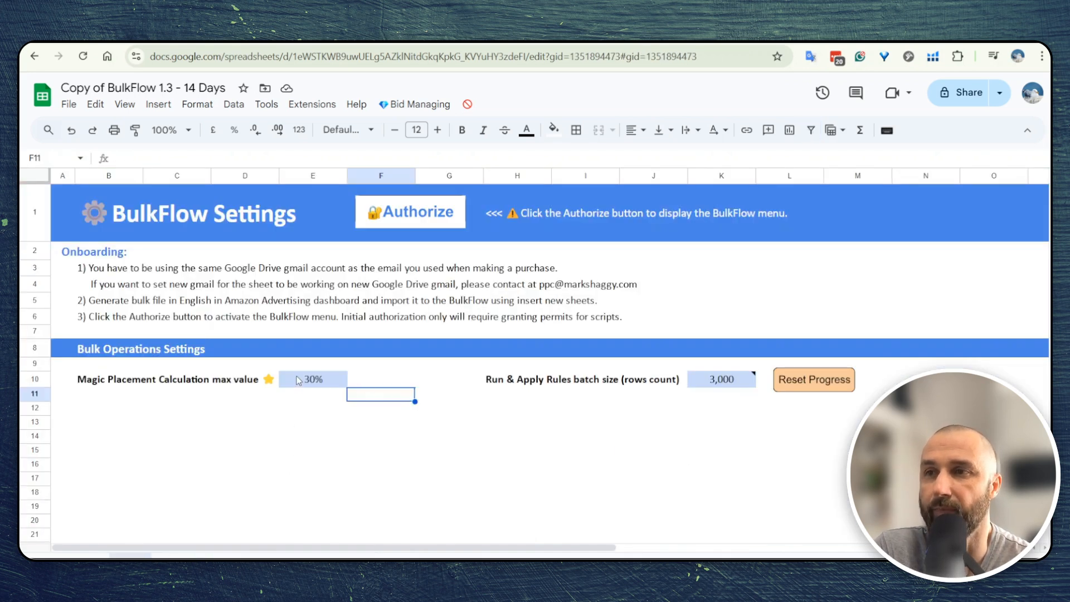
{"action": "left_click", "coordinate": [299, 380]}
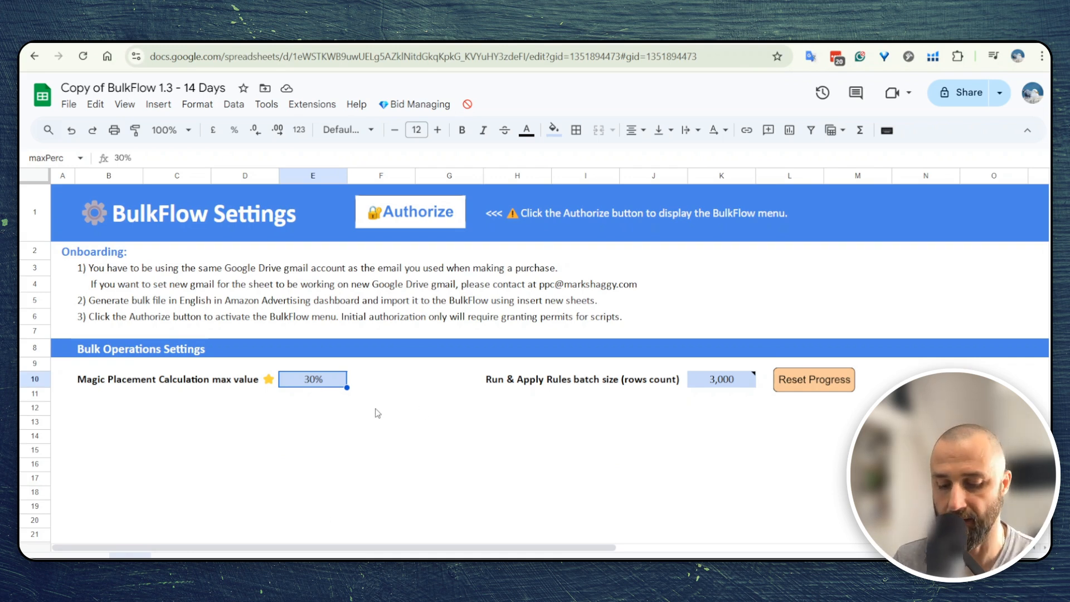
{"action": "type", "text": "9"}
{"action": "key", "text": "Return"}
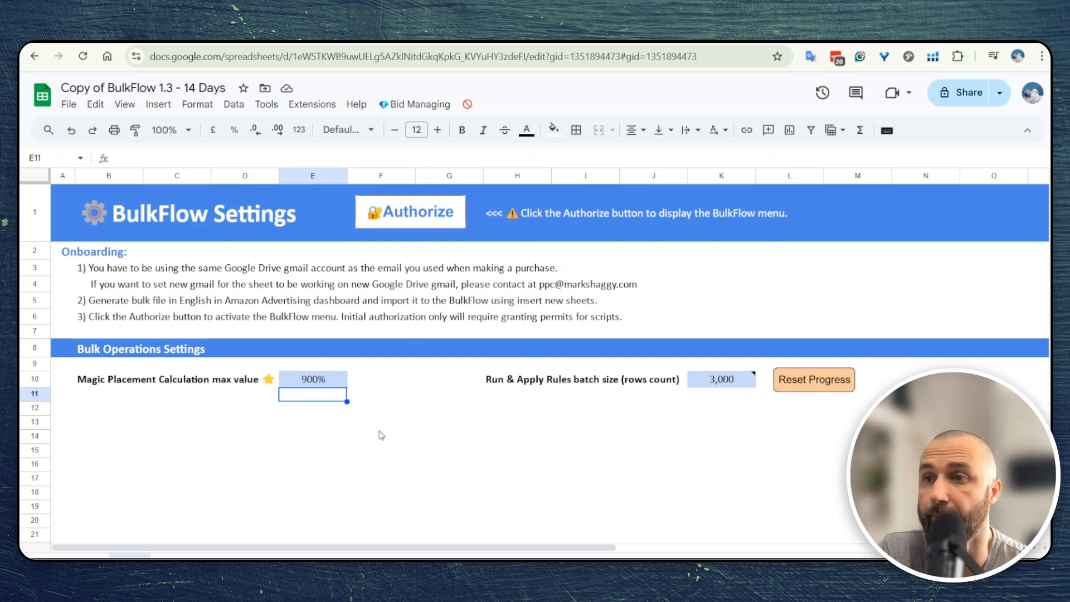
Restore the Magic Placement Calculation max value to 30%
{"action": "left_click", "coordinate": [323, 384]}
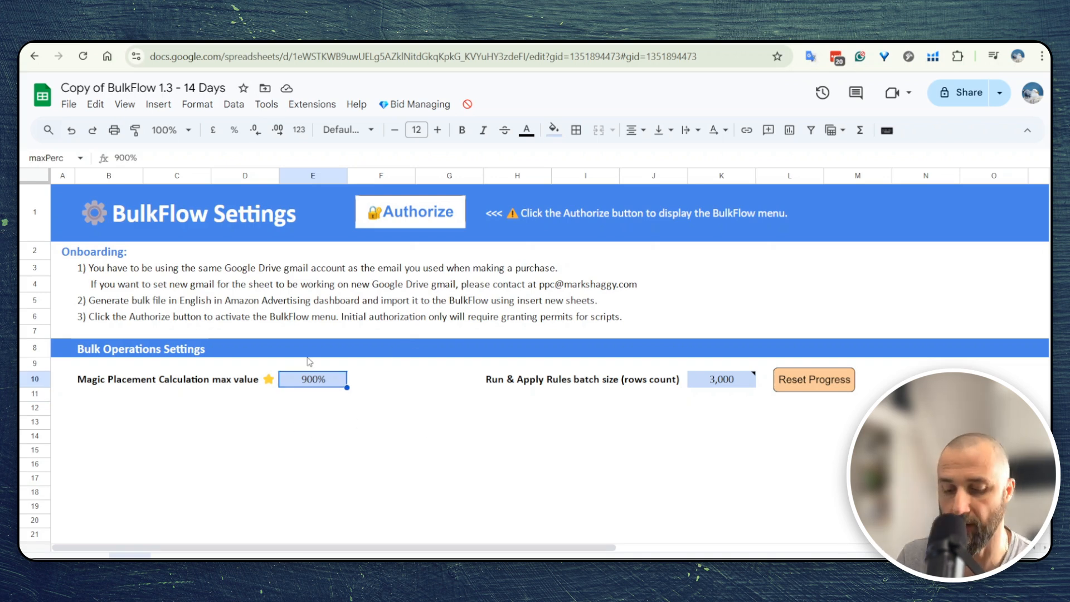
{"action": "type", "text": "30"}
{"action": "key", "text": "Return"}
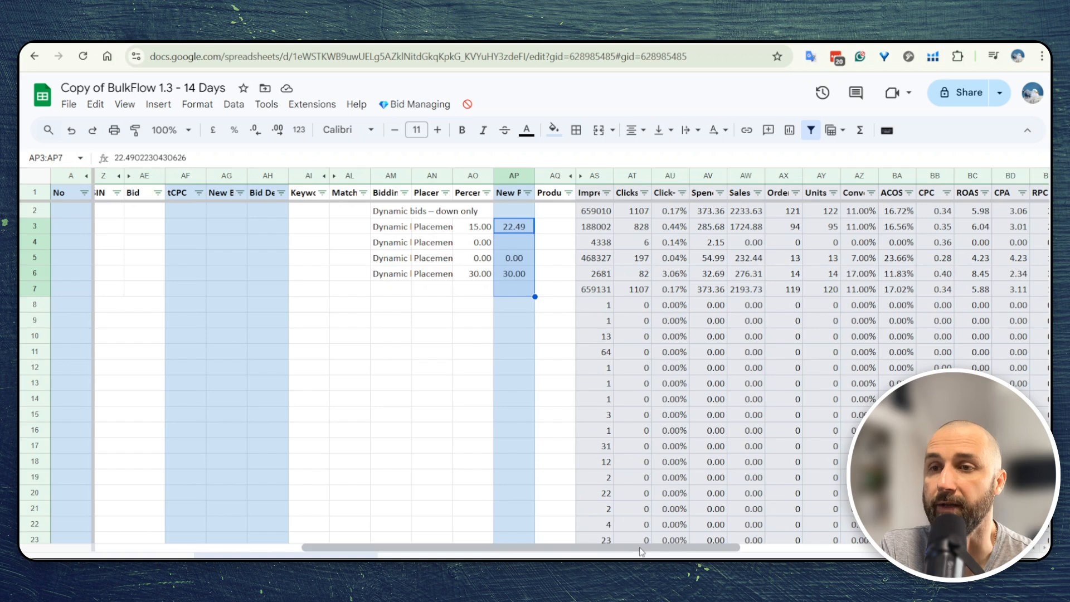
Compare the rest-of-search placement's percentage and new percentage in row 3 with the metric and placement columns
{"action": "left_click_drag", "start_coordinate": [641, 550], "coordinate": [839, 550]}
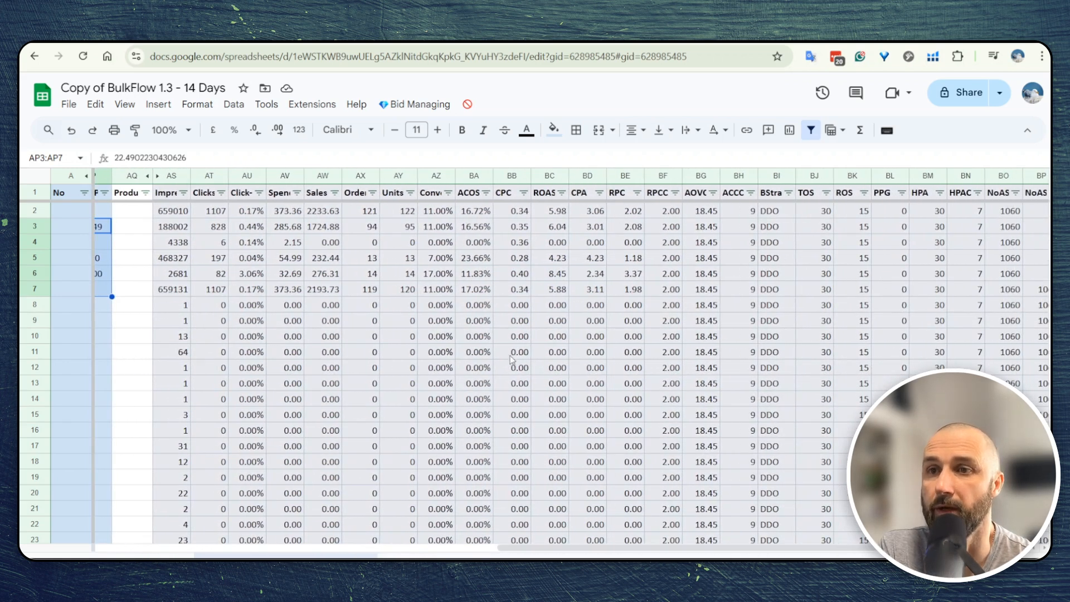
{"action": "left_click_drag", "start_coordinate": [630, 548], "coordinate": [518, 548]}
{"action": "left_click", "coordinate": [255, 227]}
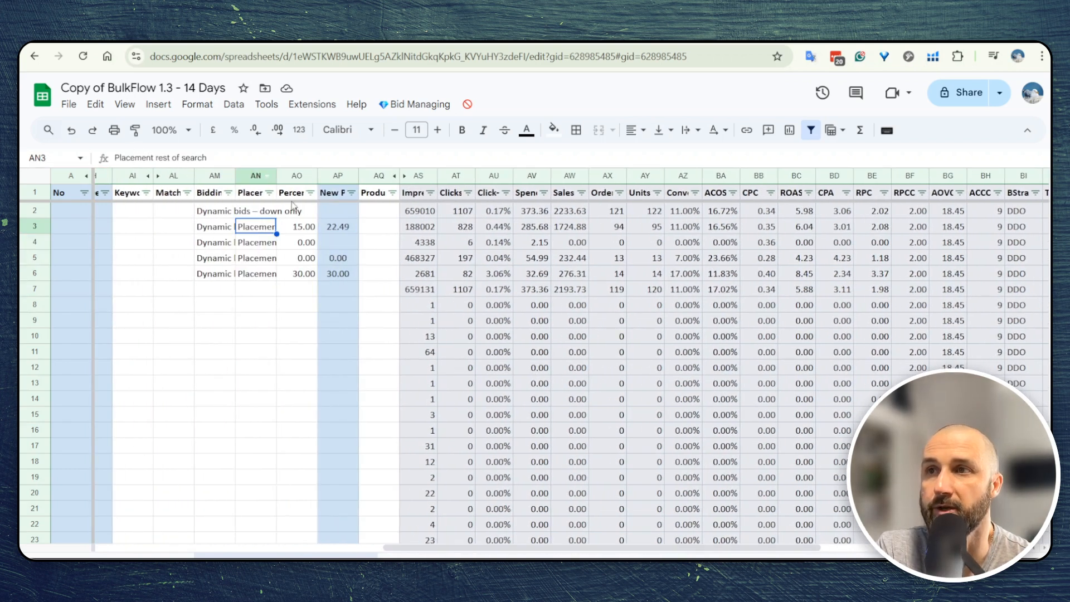
{"action": "left_click", "coordinate": [308, 229]}
{"action": "left_click", "coordinate": [346, 229]}
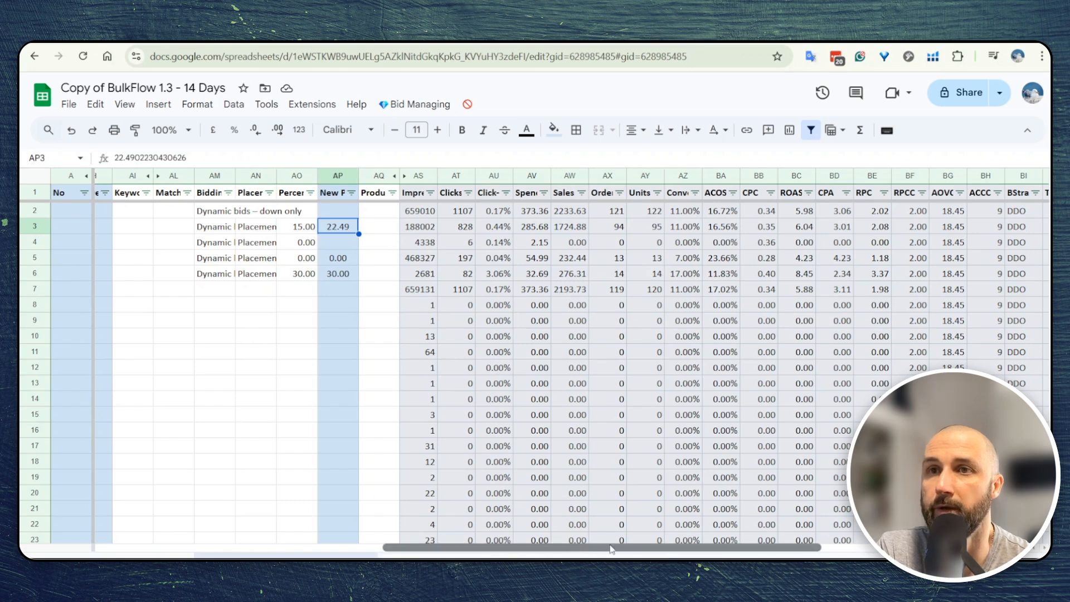
{"action": "left_click_drag", "start_coordinate": [611, 548], "coordinate": [786, 556]}
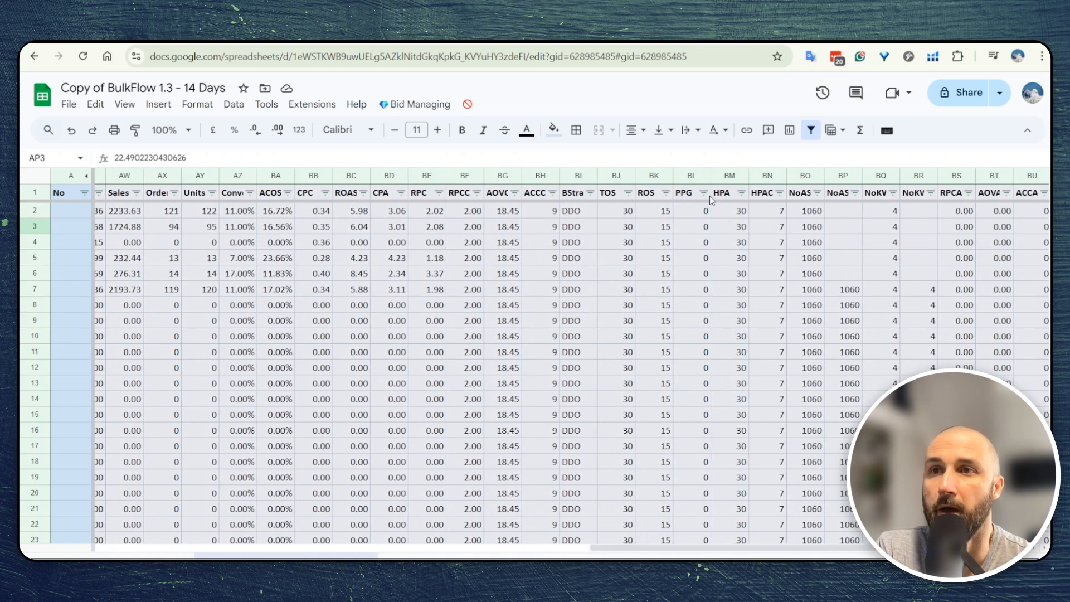
Set the New Percentage of the rest-of-search placement in row 3 to 20 and sync the new placement
{"action": "left_click", "coordinate": [612, 226]}
{"action": "left_click_drag", "start_coordinate": [619, 227], "coordinate": [759, 277]}
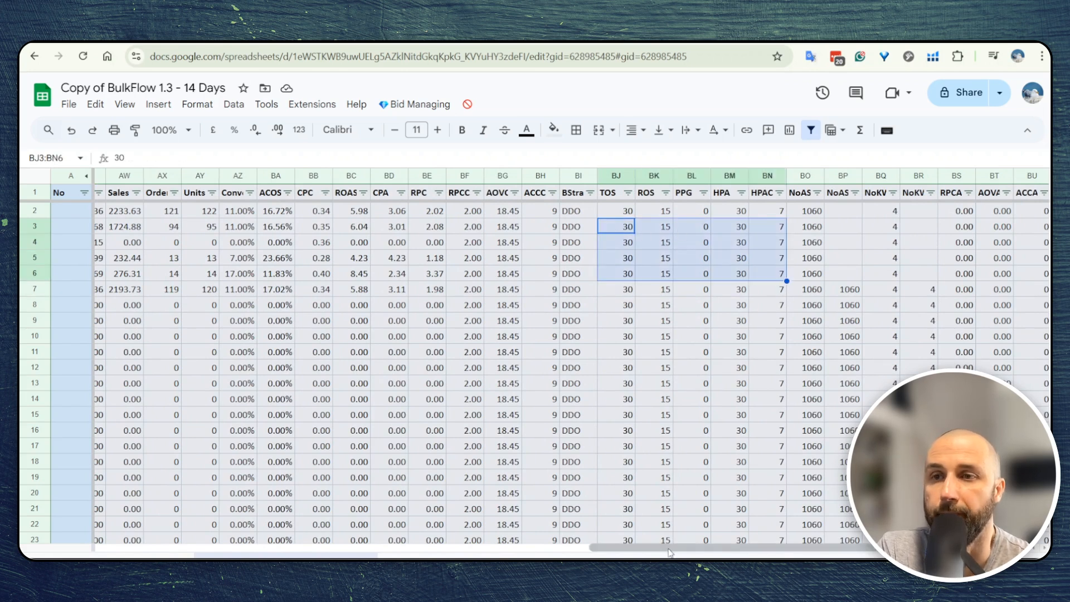
{"action": "left_click_drag", "start_coordinate": [670, 549], "coordinate": [402, 547]}
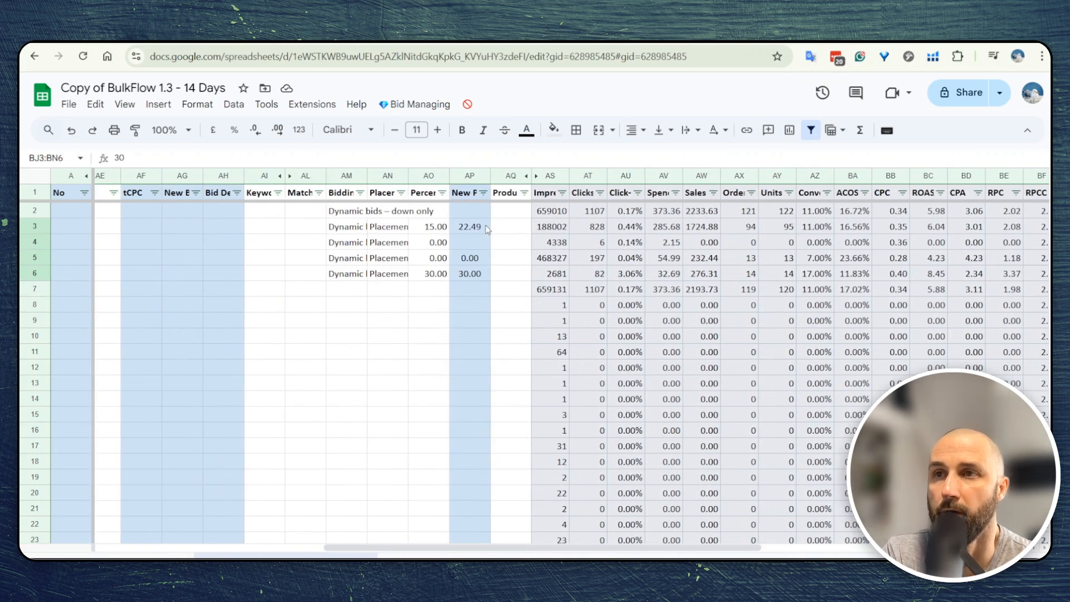
{"action": "left_click", "coordinate": [486, 227]}
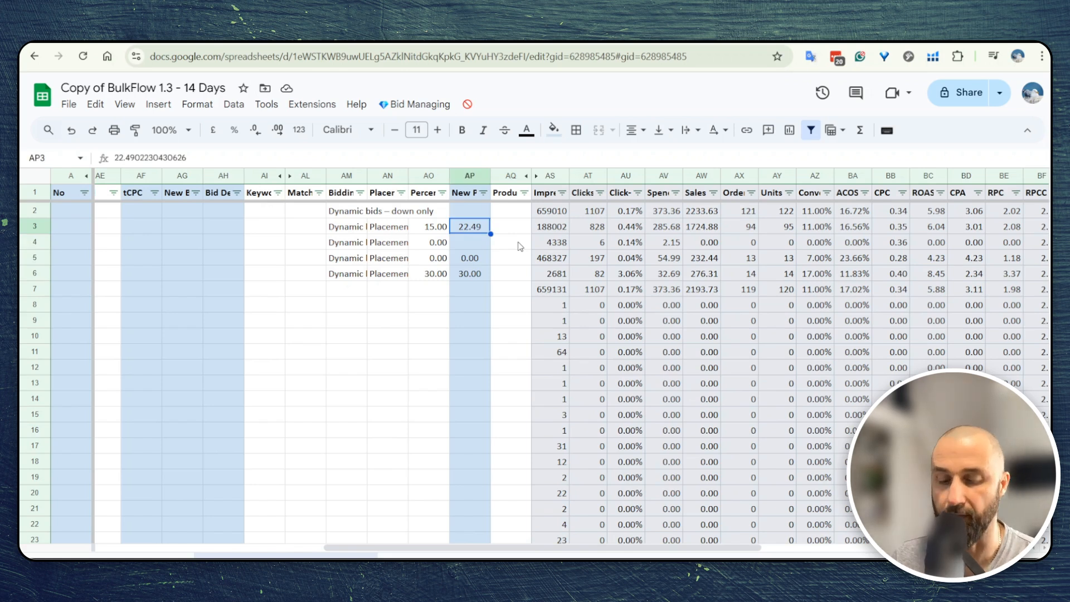
{"action": "type", "text": "20"}
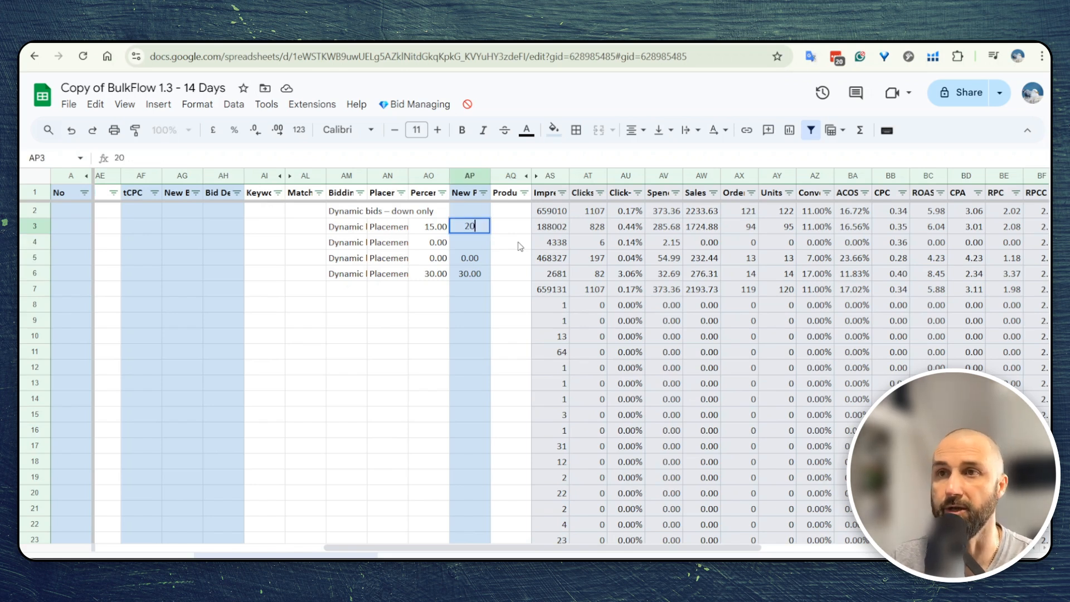
{"action": "key", "text": "Return"}
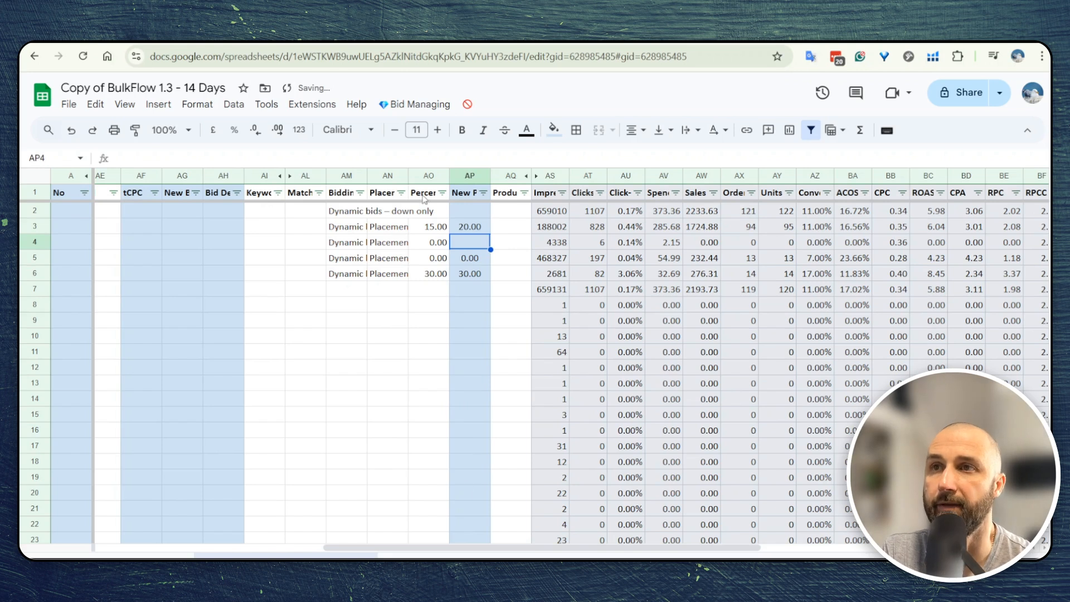
{"action": "left_click", "coordinate": [412, 106]}
{"action": "left_click", "coordinate": [450, 229]}
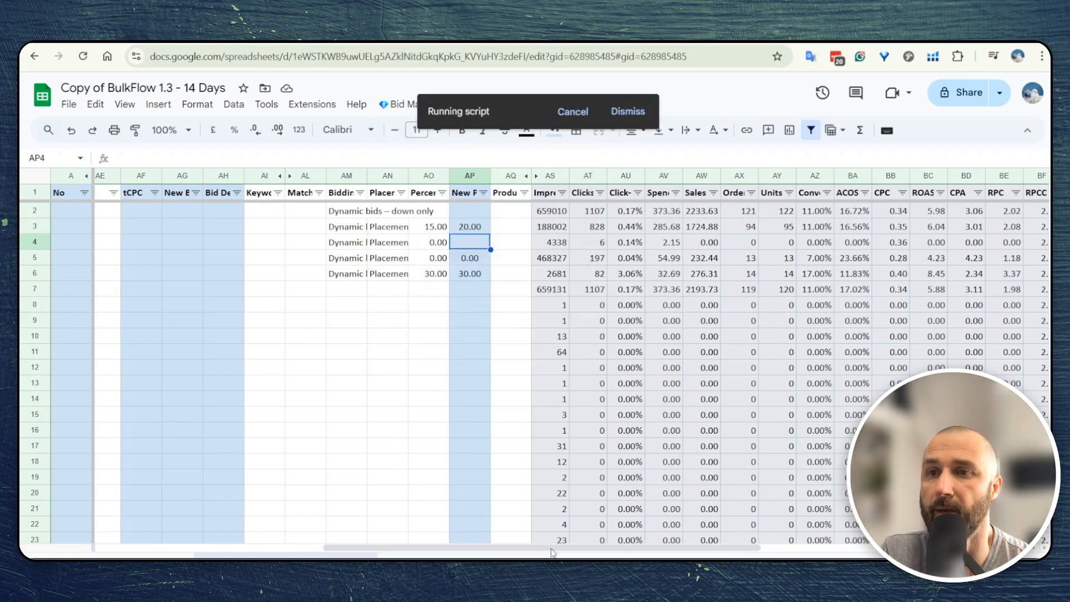
Examine the TOS, ROS, PPG, HPA and HPACS placement columns after the sync
{"action": "left_click_drag", "start_coordinate": [552, 549], "coordinate": [726, 272]}
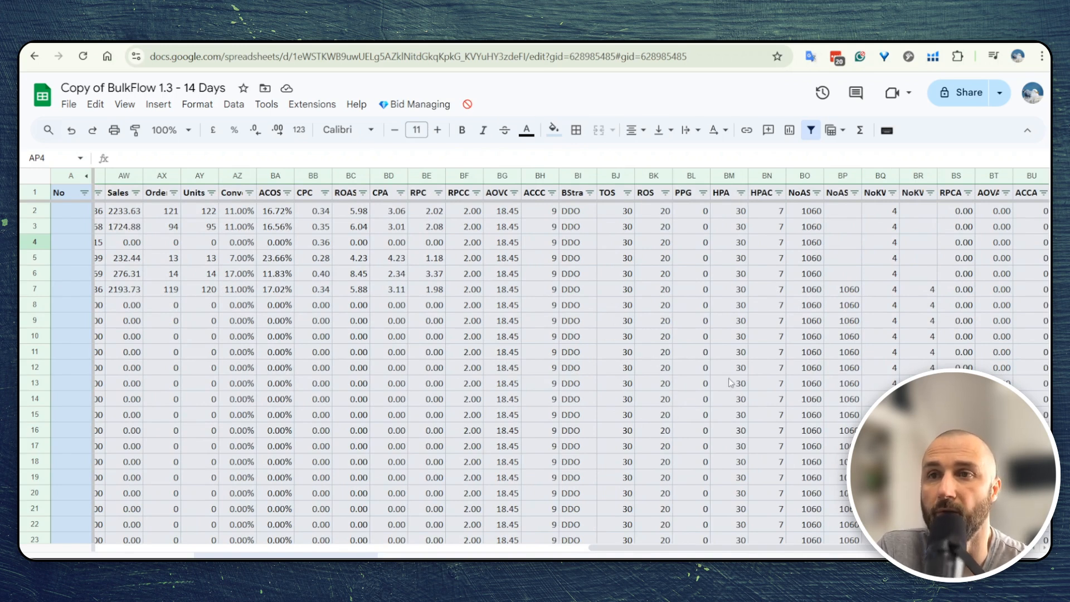
{"action": "left_click_drag", "start_coordinate": [616, 273], "coordinate": [779, 376]}
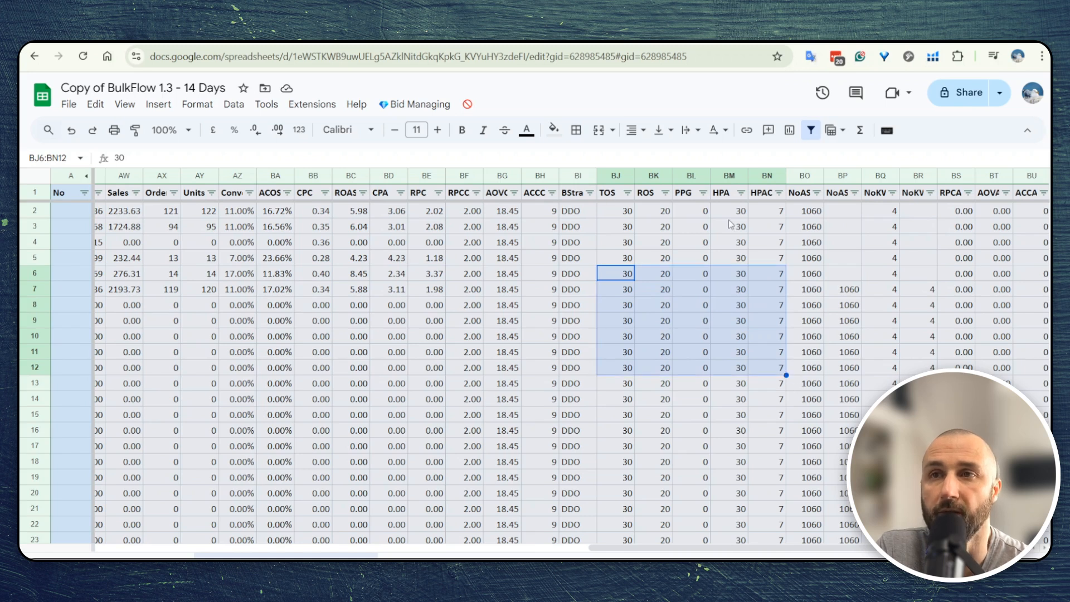
{"action": "key", "text": "ctrl+Up"}
{"action": "left_click", "coordinate": [652, 198]}
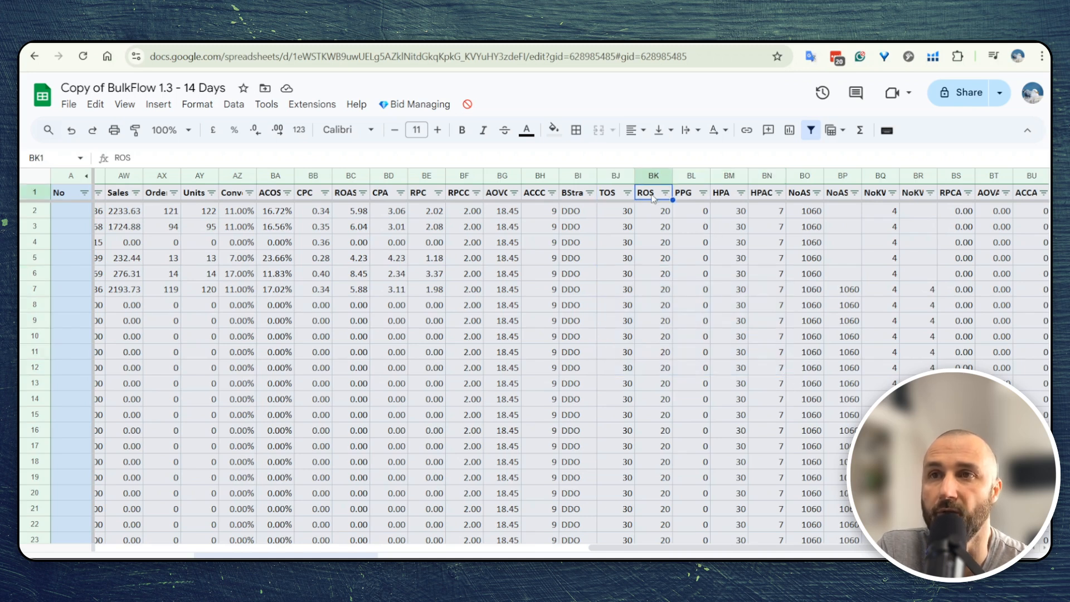
{"action": "left_click", "coordinate": [694, 198]}
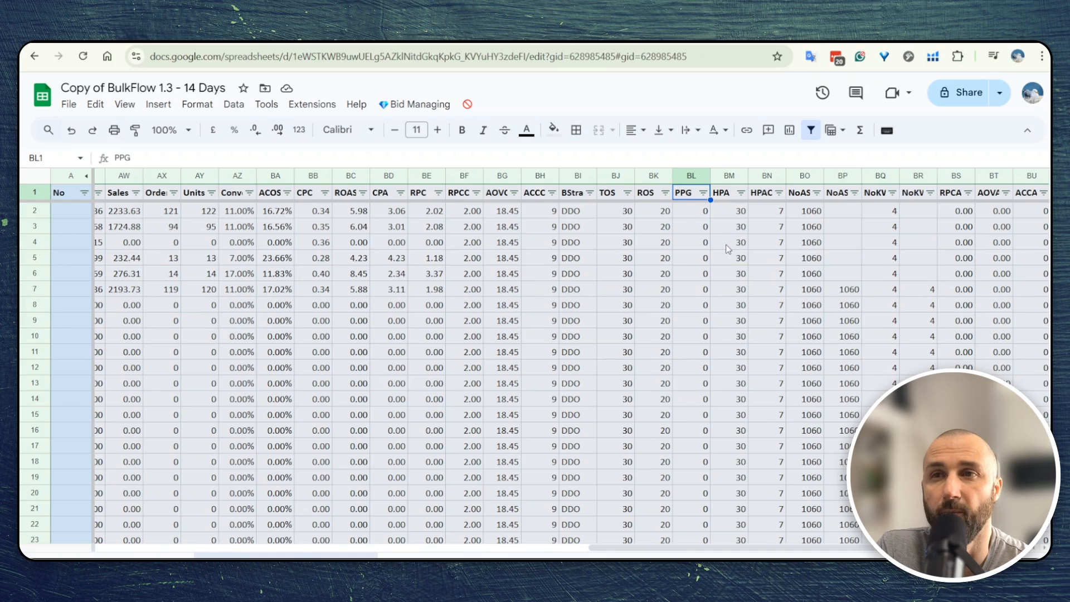
{"action": "left_click", "coordinate": [730, 194]}
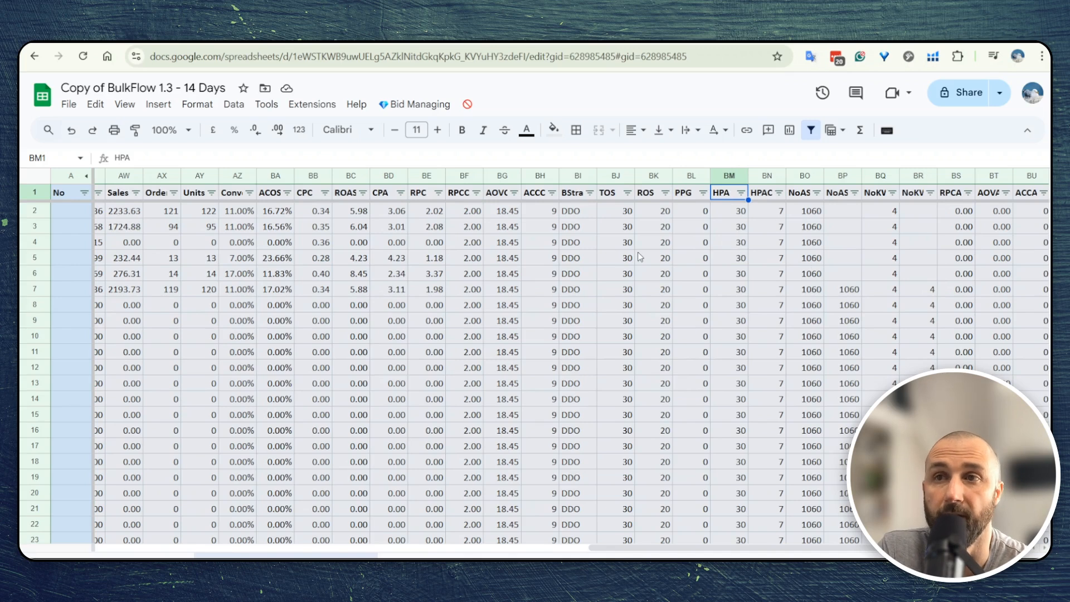
{"action": "left_click", "coordinate": [620, 245]}
{"action": "left_click_drag", "start_coordinate": [620, 249], "coordinate": [741, 259]}
{"action": "left_click", "coordinate": [769, 241]}
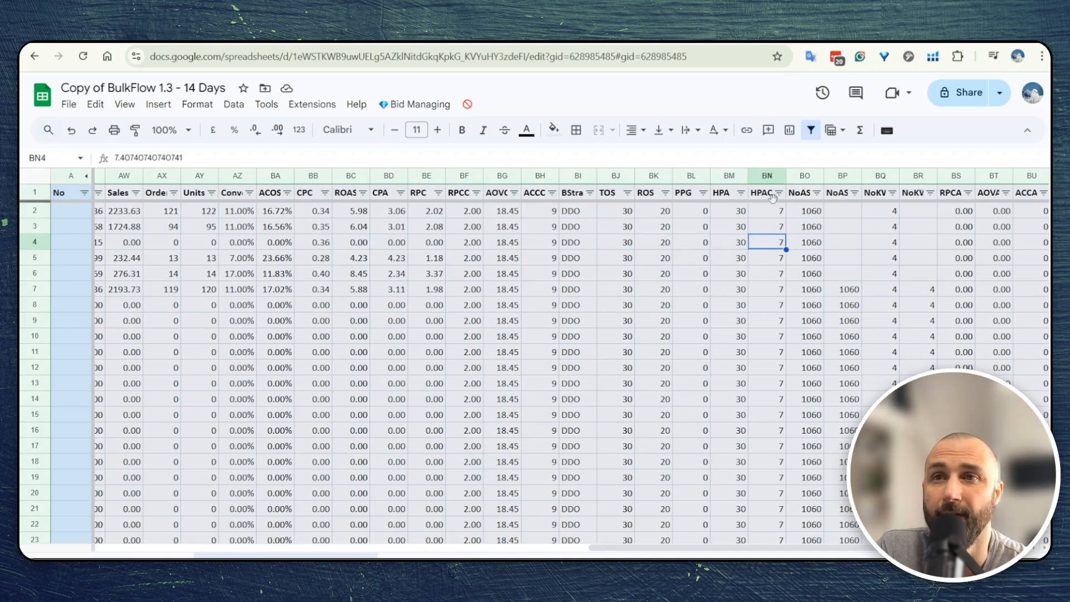
{"action": "left_click", "coordinate": [770, 195]}
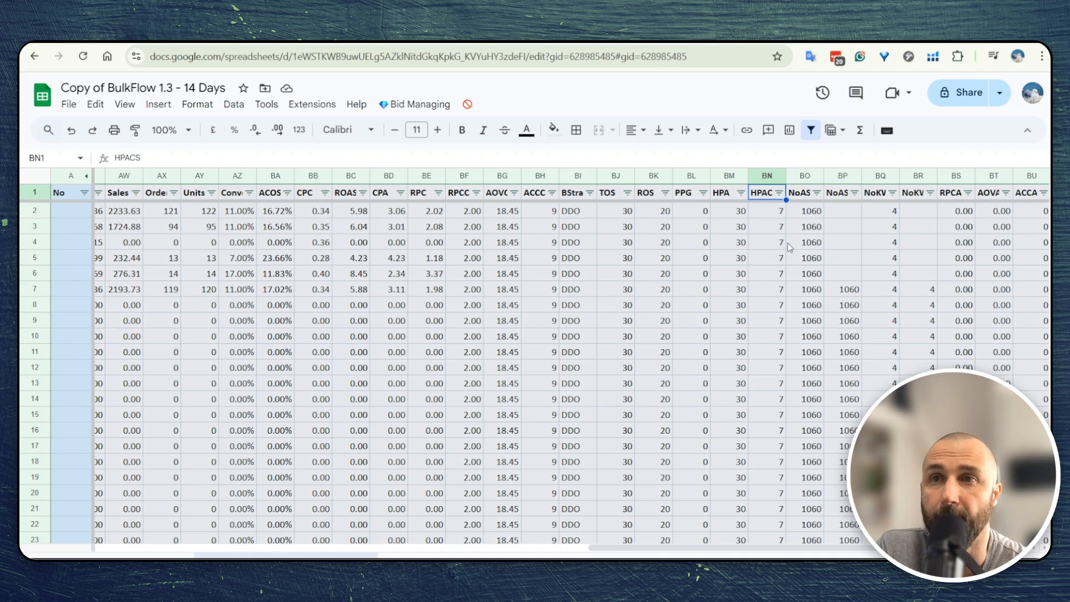
{"action": "left_click", "coordinate": [624, 245]}
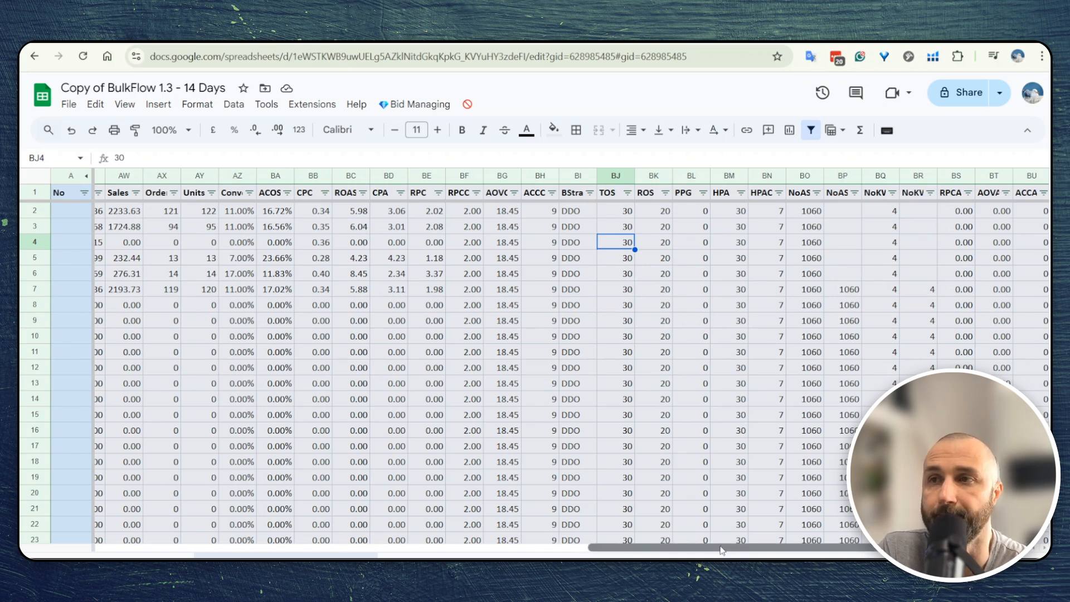
{"action": "mouse_move", "coordinate": [720, 550]}
{"action": "left_mouse_down"}
{"action": "mouse_move", "coordinate": [340, 553]}
{"action": "mouse_move", "coordinate": [713, 555]}
{"action": "left_mouse_up"}
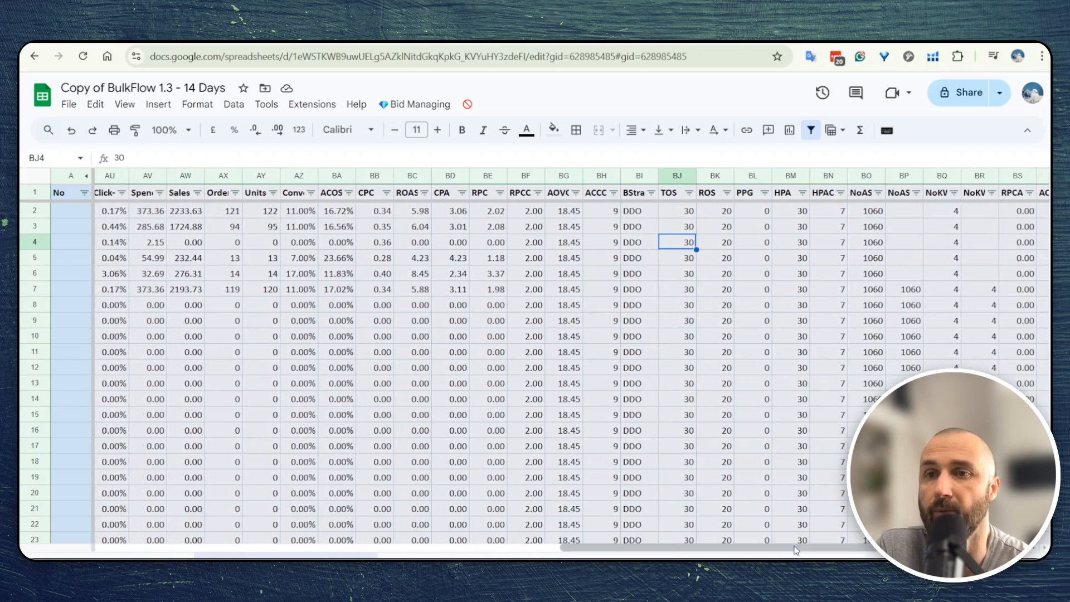
Run the BulkFlow rules and review the options for running and applying rules on individual sheets
{"action": "left_click_drag", "start_coordinate": [797, 551], "coordinate": [145, 553]}
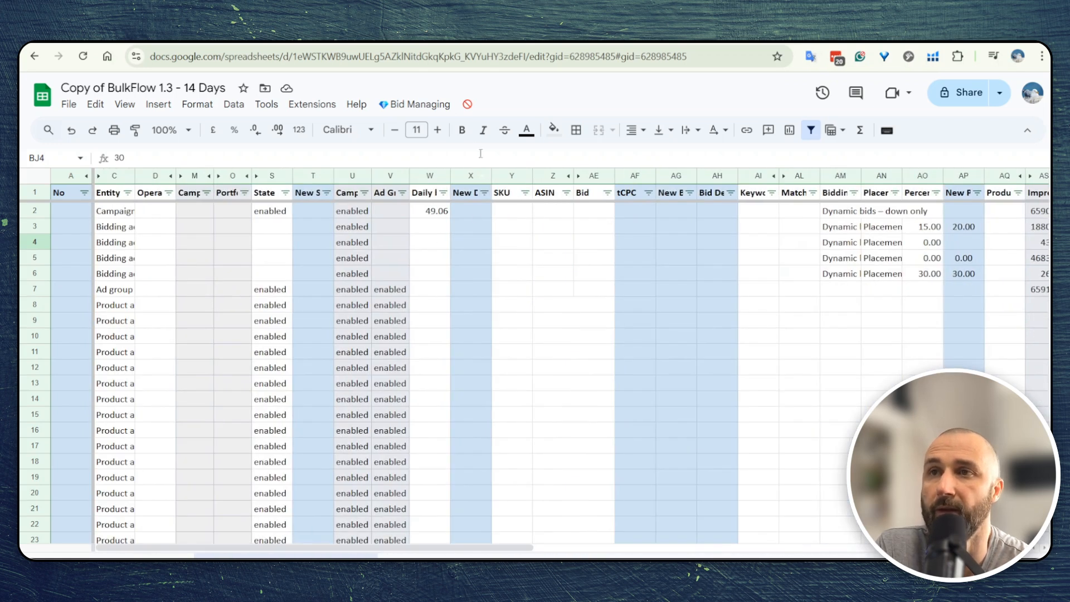
{"action": "left_click", "coordinate": [402, 105]}
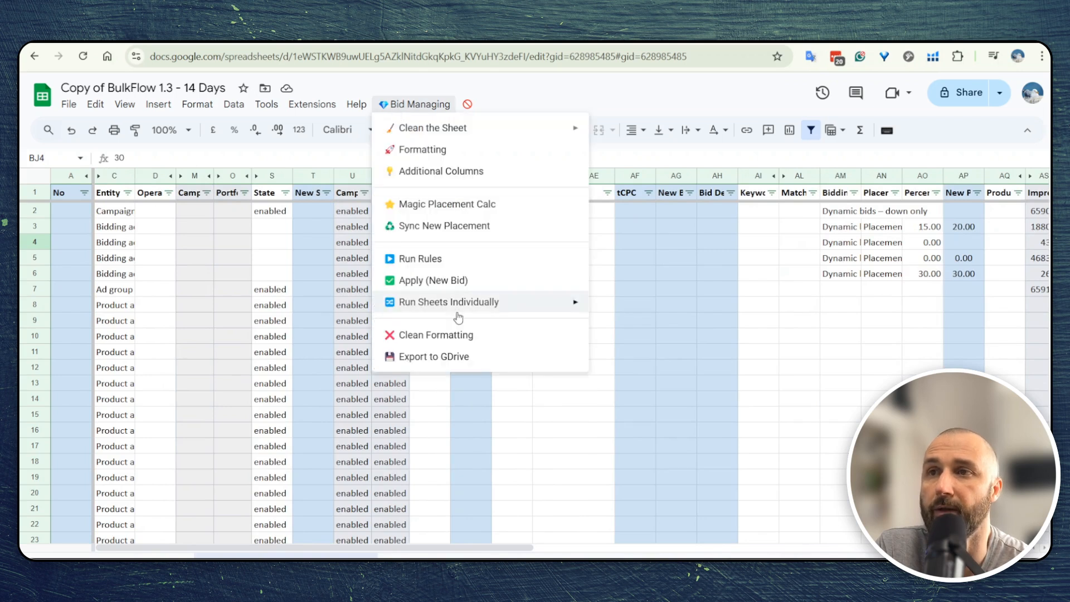
{"action": "left_click", "coordinate": [470, 267]}
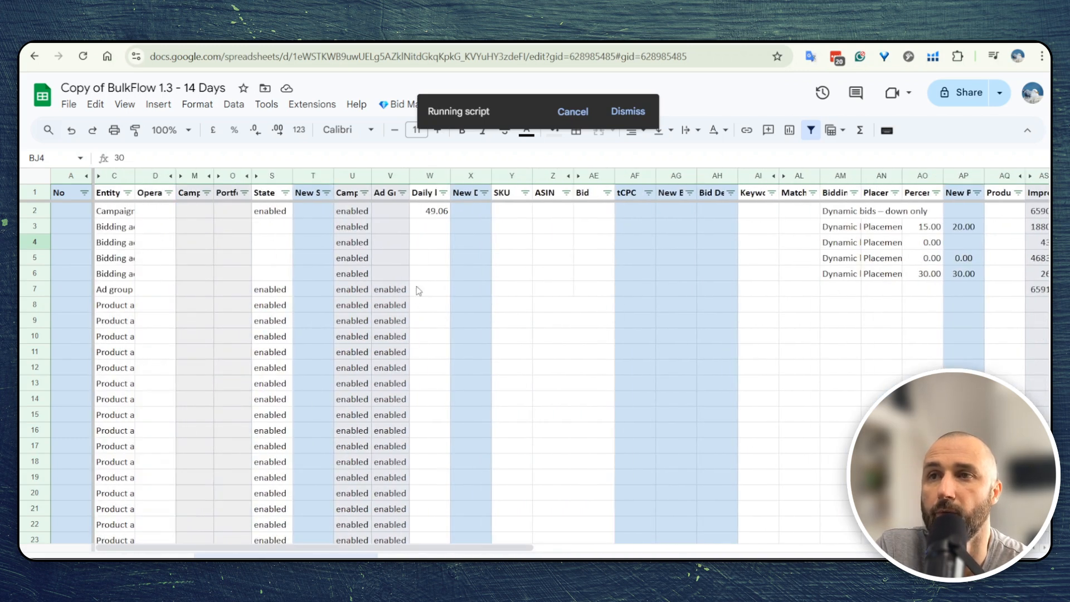
{"action": "left_click", "coordinate": [397, 104]}
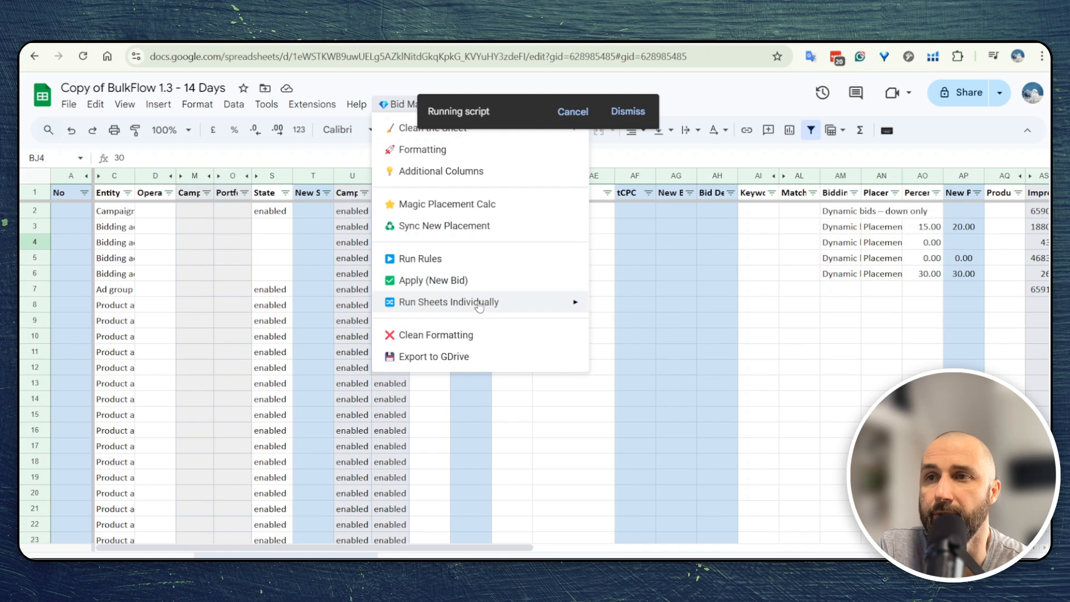
{"action": "mouse_move", "coordinate": [480, 305]}
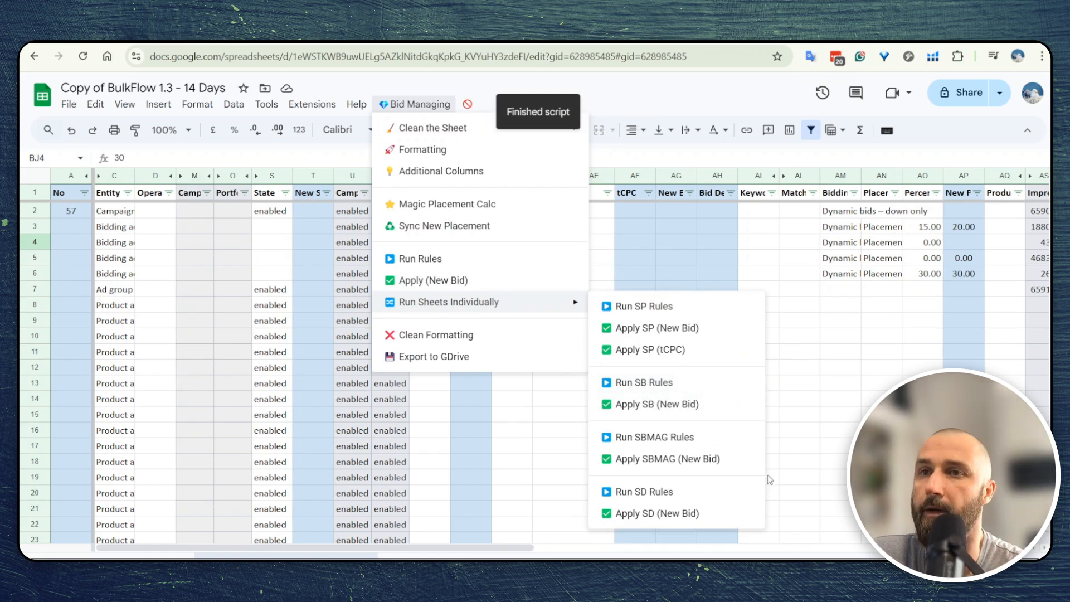
{"action": "left_click", "coordinate": [876, 353]}
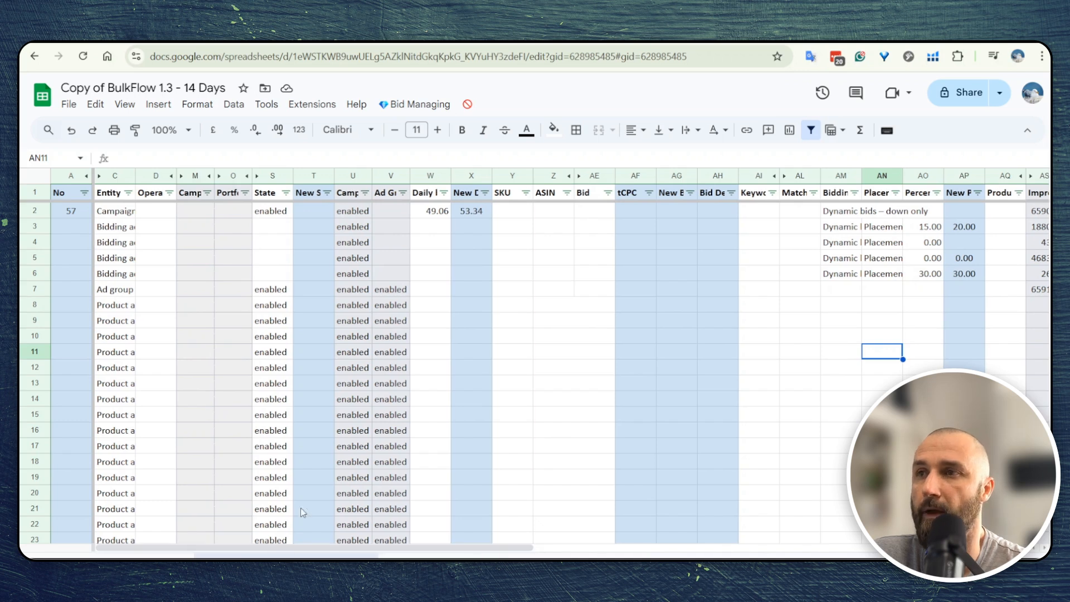
Filter the No column to exclude blanks and check the rule numbers assigned to the filtered rows
{"action": "left_click", "coordinate": [84, 194]}
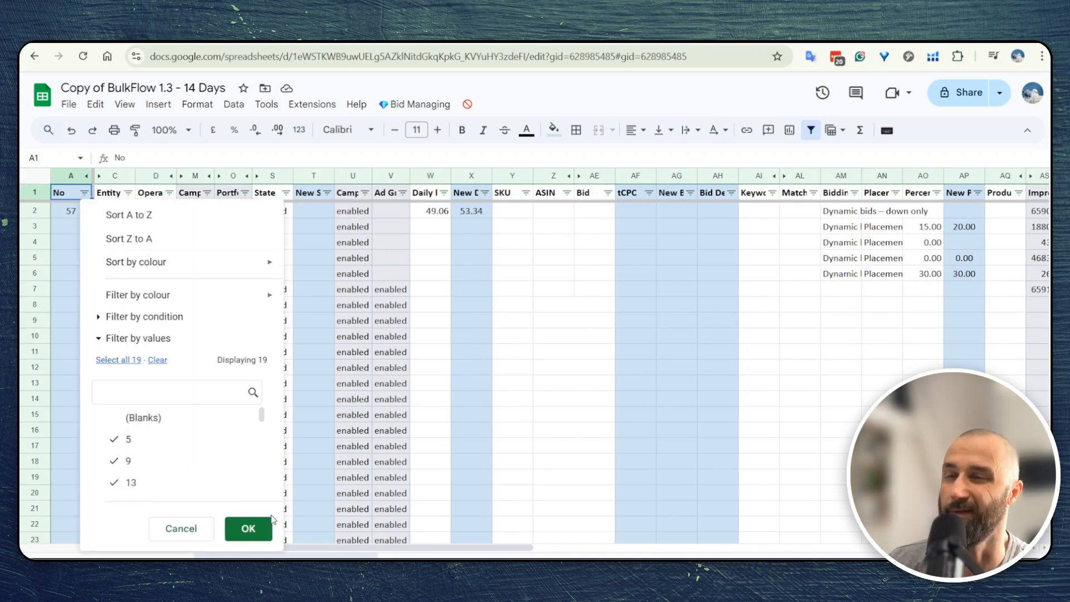
{"action": "left_click", "coordinate": [260, 532]}
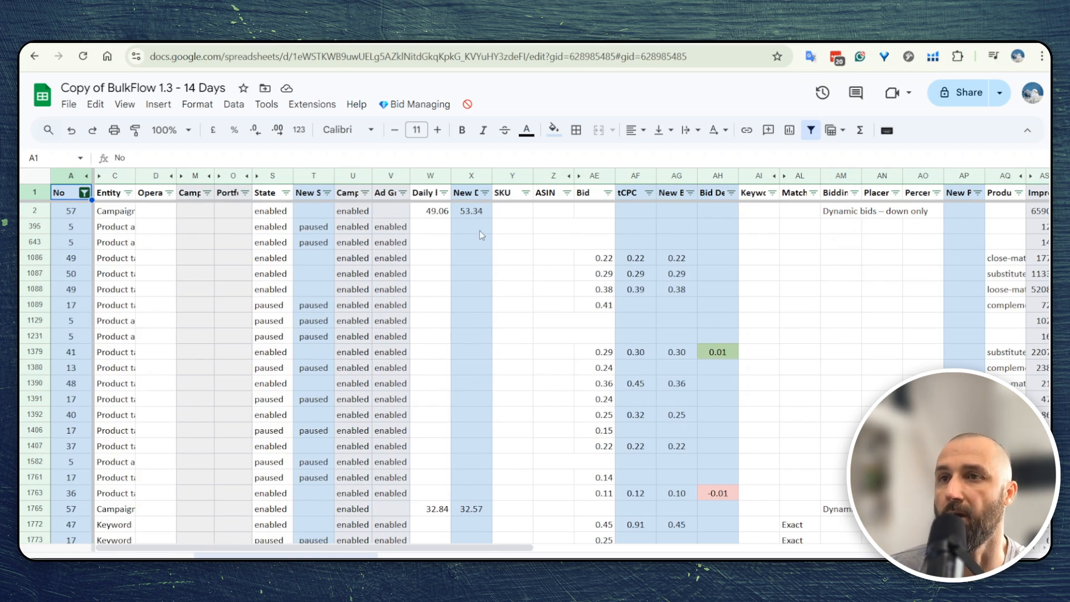
{"action": "left_click", "coordinate": [72, 226]}
{"action": "left_click", "coordinate": [79, 273]}
{"action": "left_click", "coordinate": [67, 323]}
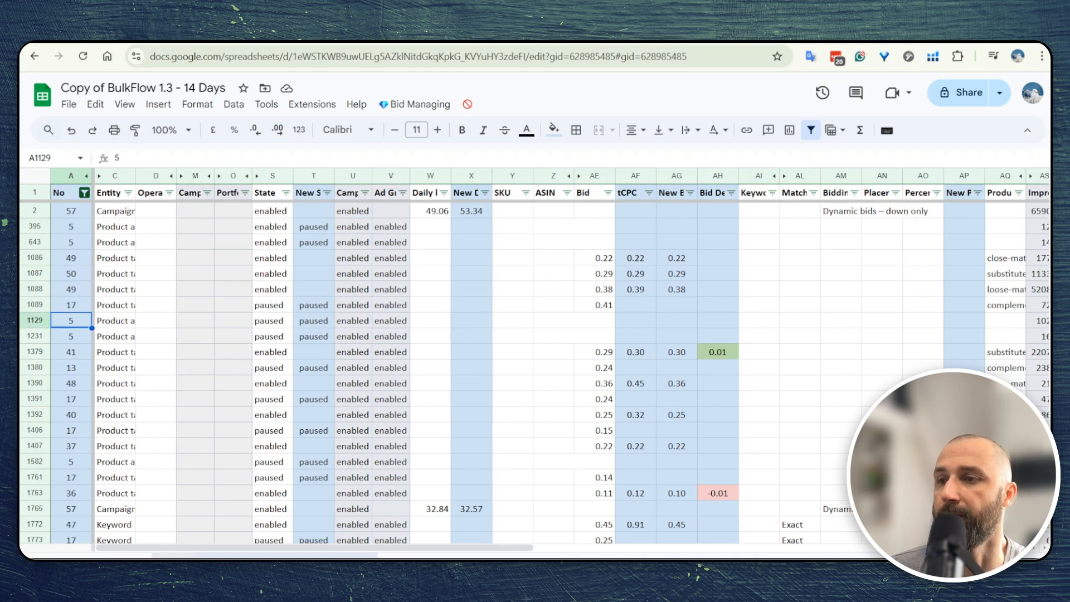
Look up the rule number assigned to row 395 in the rules sheet, and return to the campaign sheet
{"action": "left_click", "coordinate": [174, 556]}
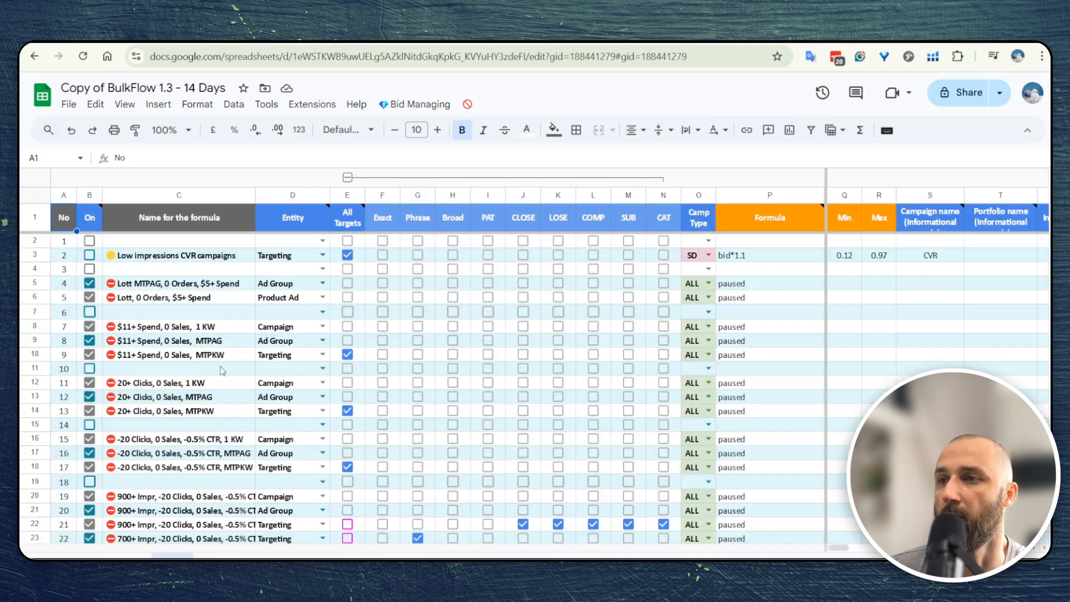
{"action": "left_click", "coordinate": [357, 555], "text": "shift"}
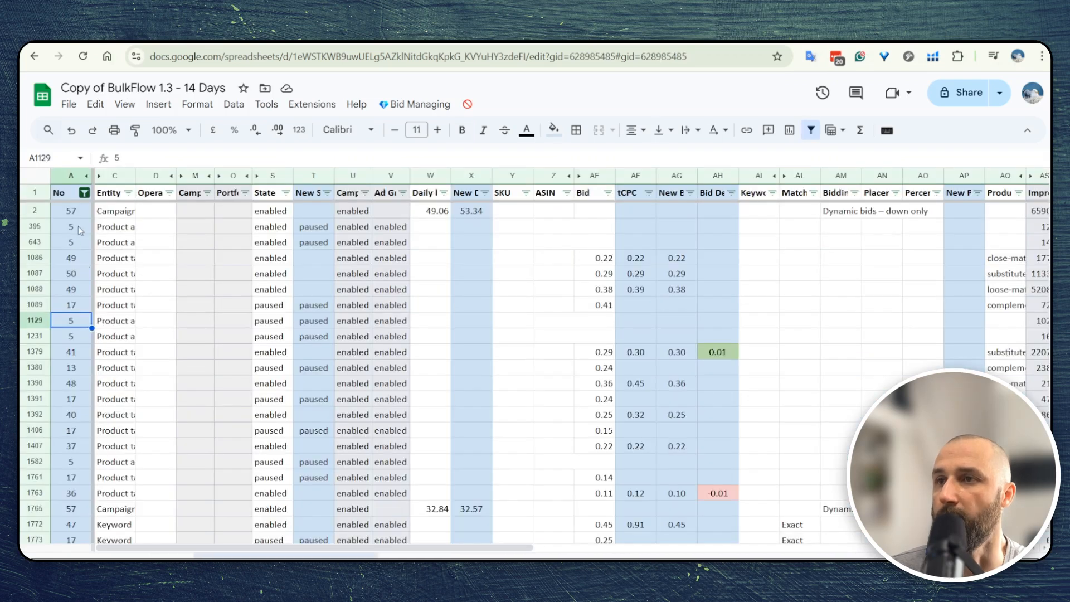
{"action": "left_click_drag", "start_coordinate": [78, 226], "coordinate": [355, 230]}
{"action": "left_click", "coordinate": [82, 228]}
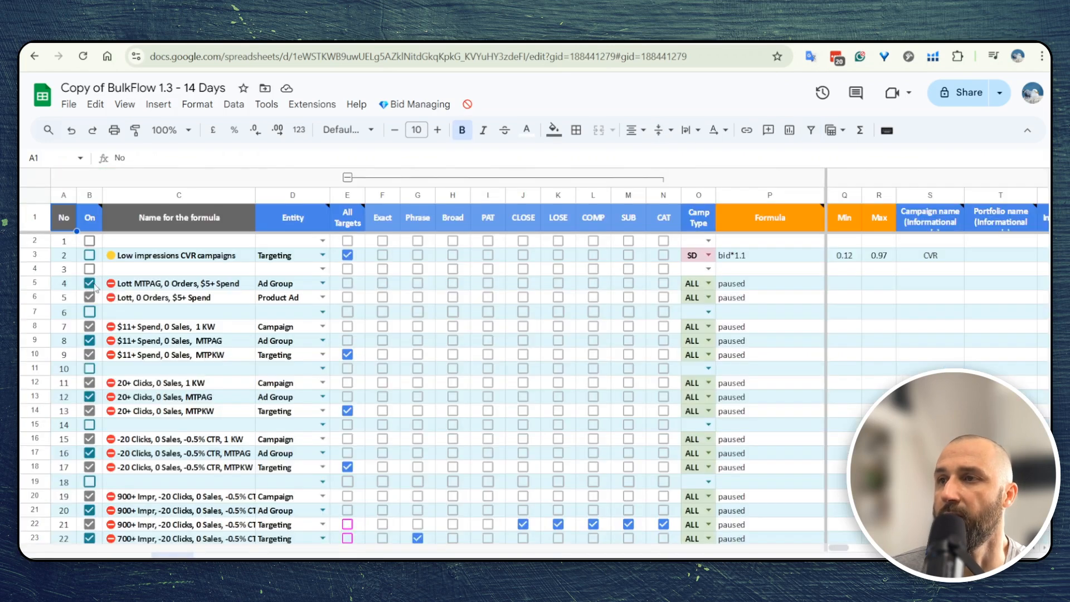
{"action": "left_click", "coordinate": [70, 300]}
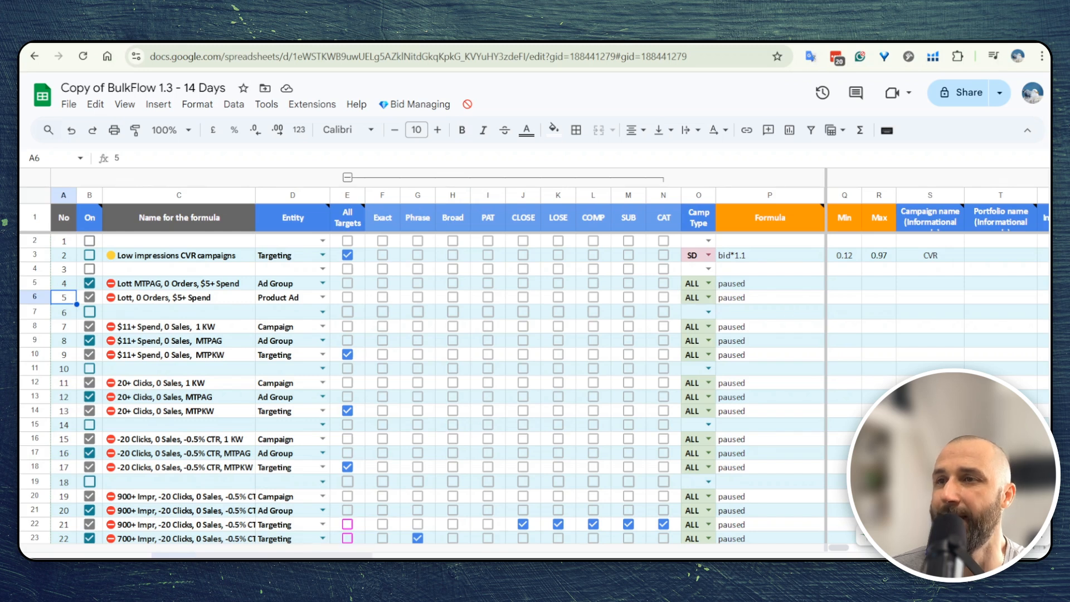
{"action": "left_click", "coordinate": [314, 556]}
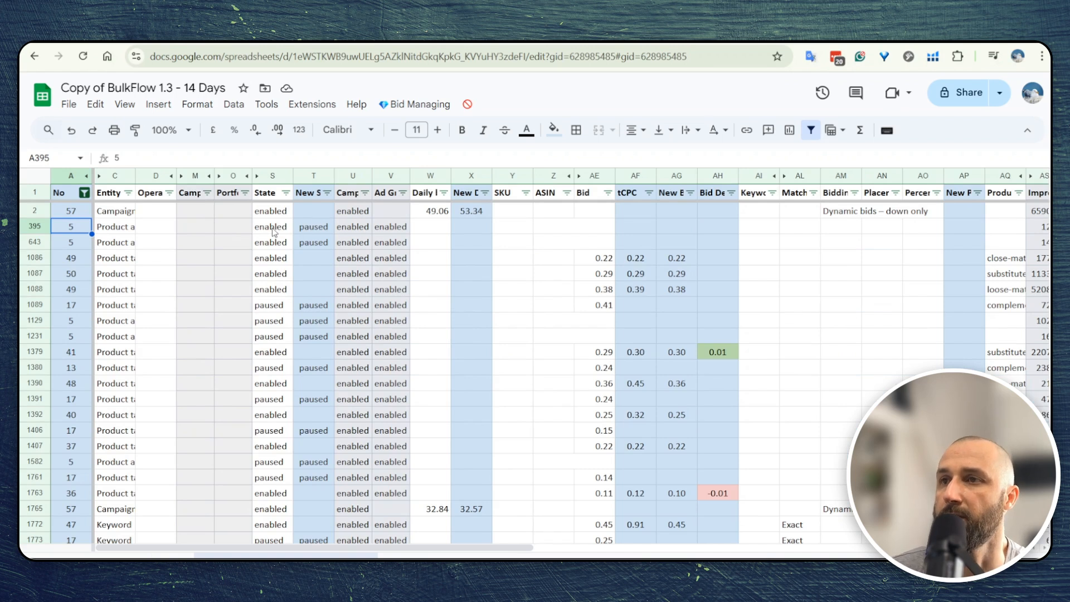
Compare the State and New State values of the product ads in rows 395 and 643
{"action": "left_click", "coordinate": [273, 231]}
{"action": "left_click", "coordinate": [318, 229]}
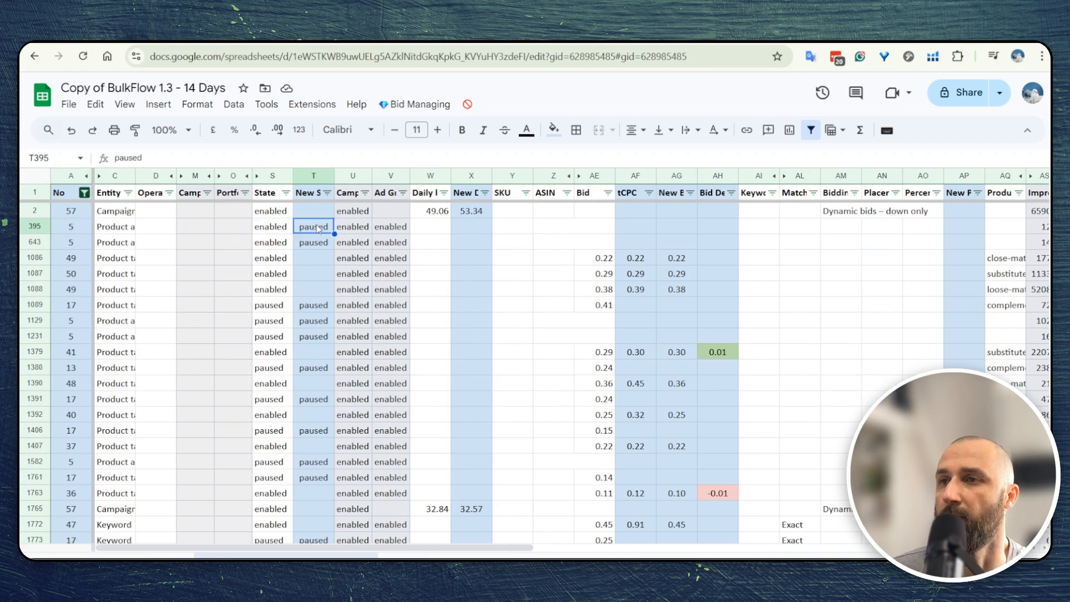
{"action": "left_click", "coordinate": [278, 233]}
{"action": "left_click", "coordinate": [321, 236]}
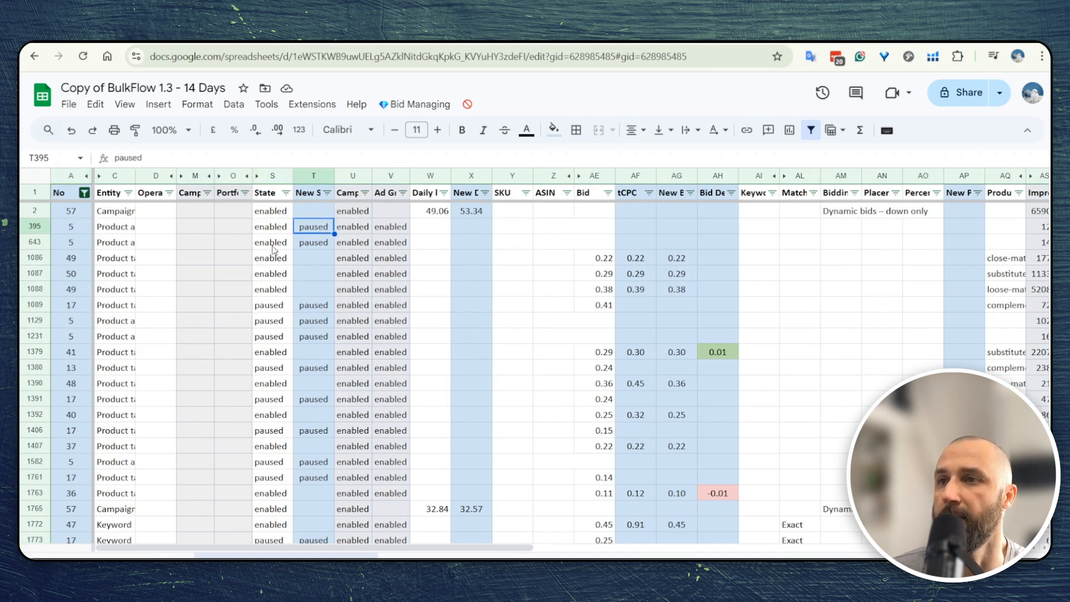
{"action": "left_click", "coordinate": [273, 244]}
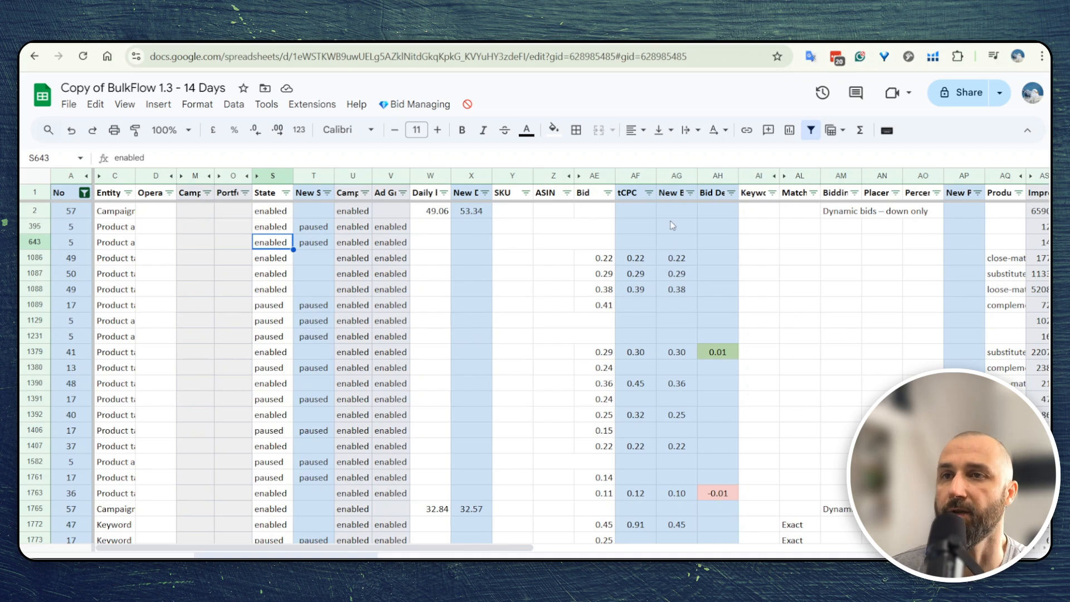
Inspect the tCPC and New Bid columns, including the New Bid value in row 1086
{"action": "left_click", "coordinate": [622, 190]}
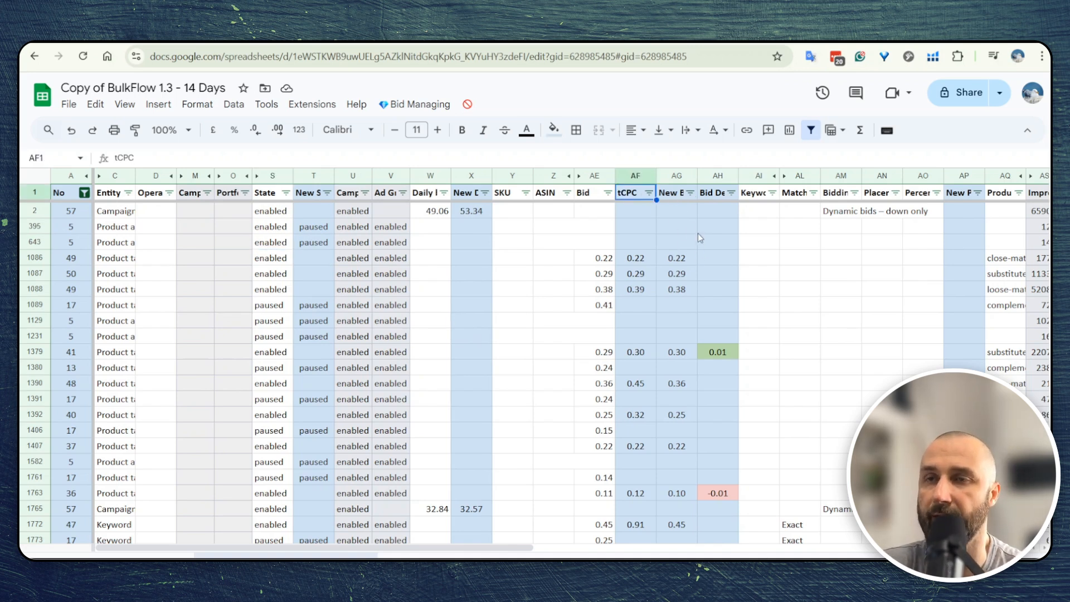
{"action": "left_click", "coordinate": [675, 195]}
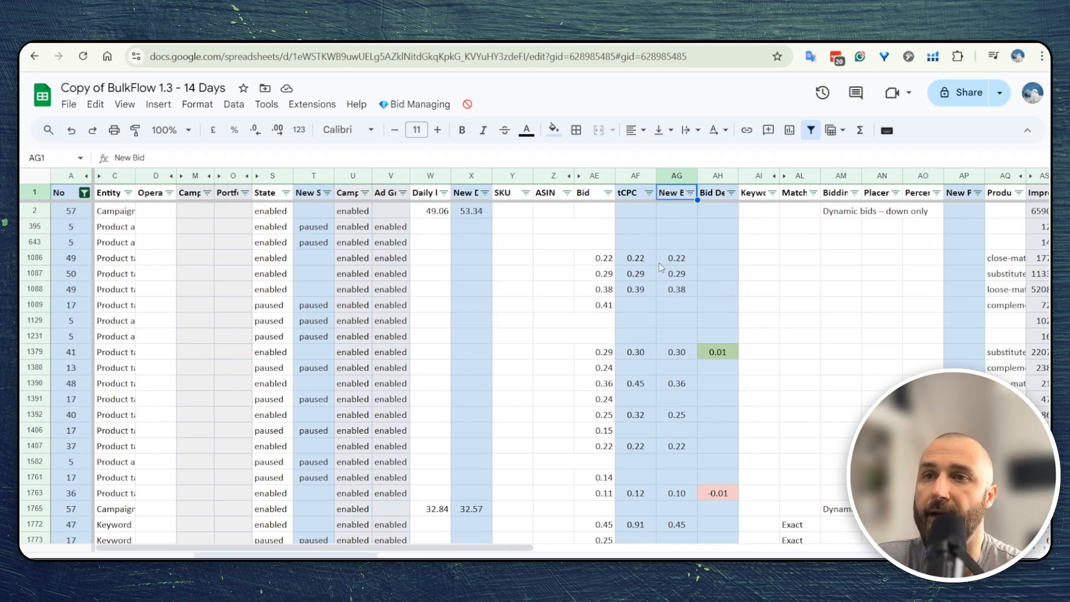
{"action": "left_click", "coordinate": [686, 262]}
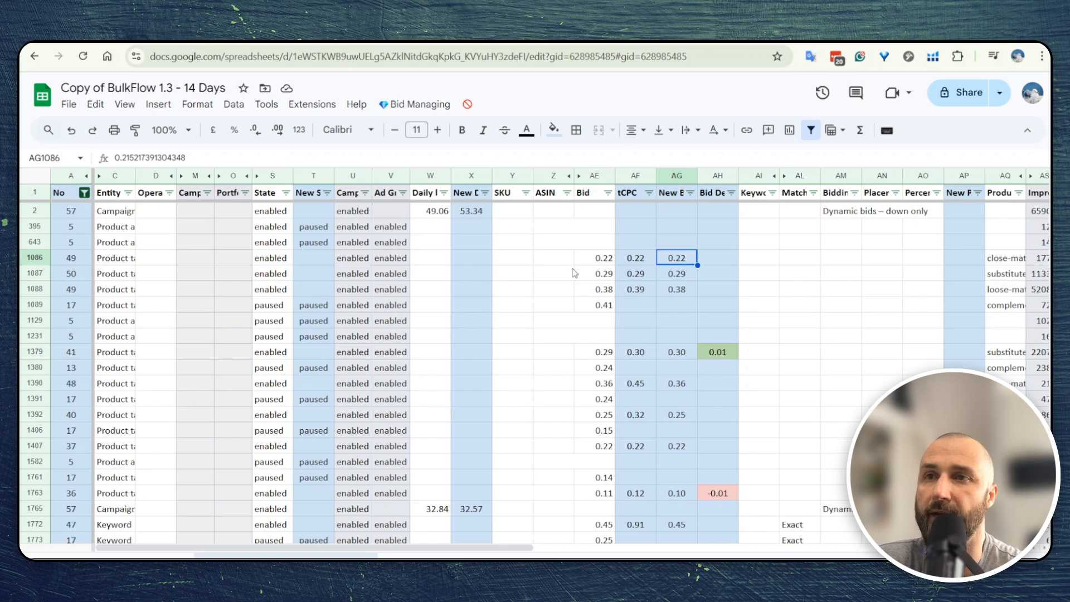
Compare the Bid, New Bid and Bid Delta columns for the product targeting rows 1086 and 1379
{"action": "left_click", "coordinate": [603, 261]}
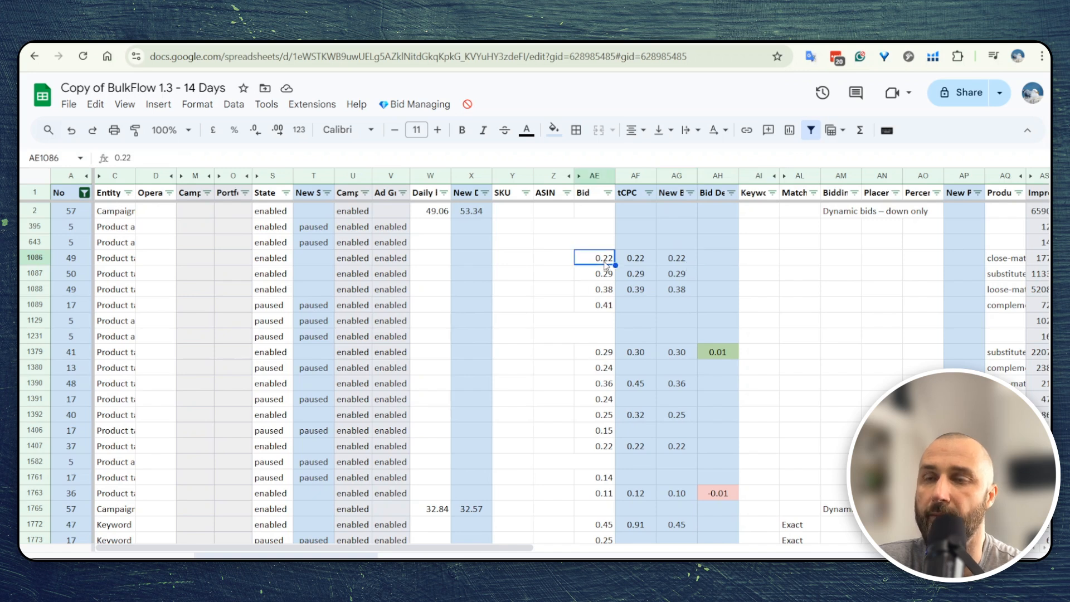
{"action": "left_click", "coordinate": [710, 192]}
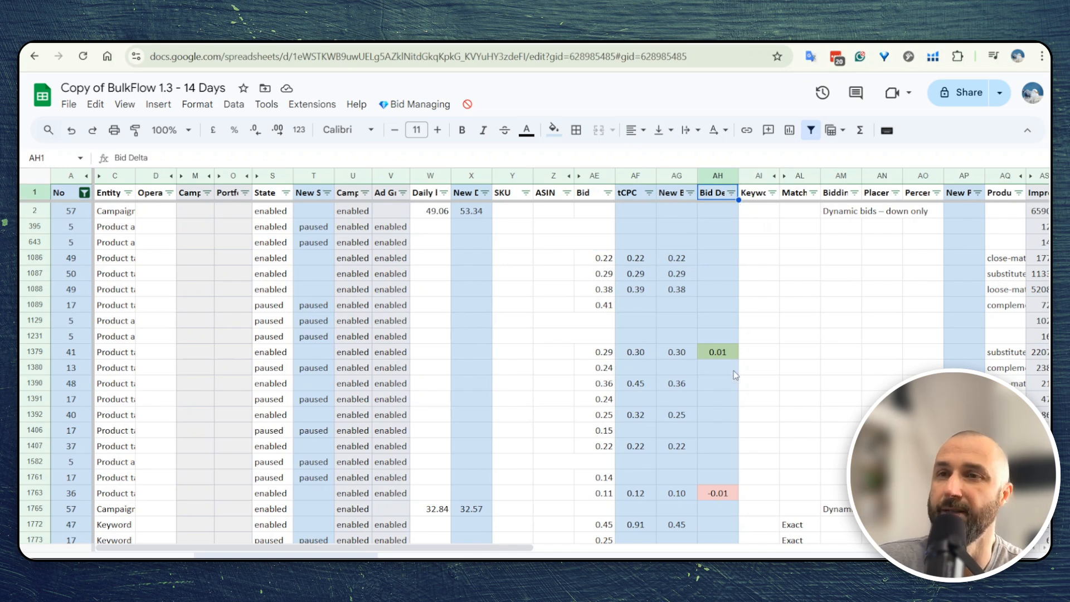
{"action": "left_click", "coordinate": [680, 356]}
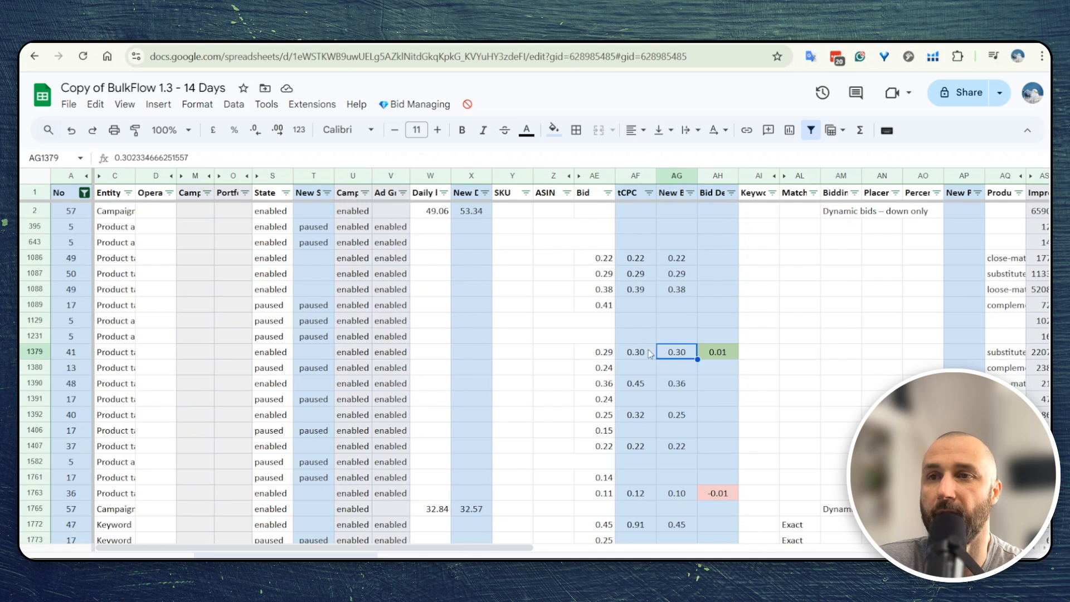
{"action": "left_click", "coordinate": [594, 356]}
{"action": "left_click", "coordinate": [682, 353]}
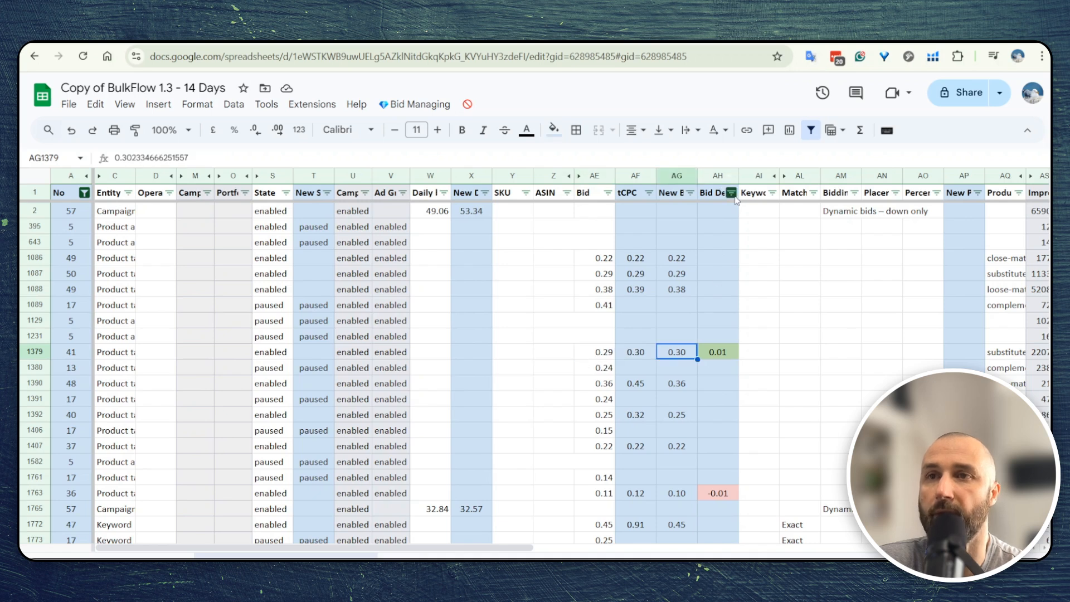
Filter the Bid Delta column to exclude blanks
{"action": "left_click", "coordinate": [731, 193]}
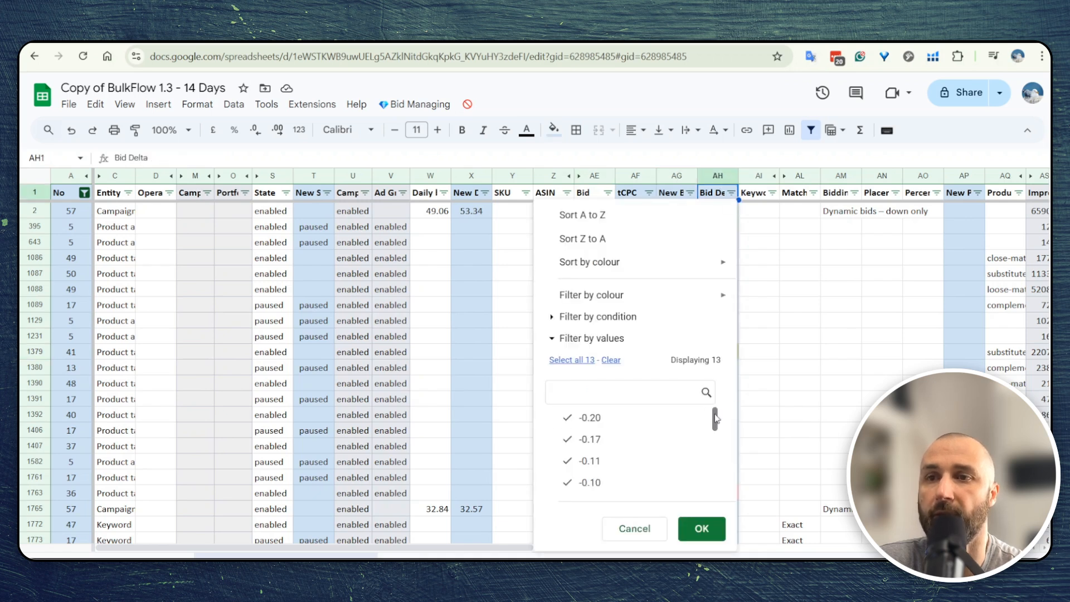
{"action": "left_click_drag", "start_coordinate": [715, 419], "coordinate": [715, 482]}
{"action": "left_click", "coordinate": [582, 489]}
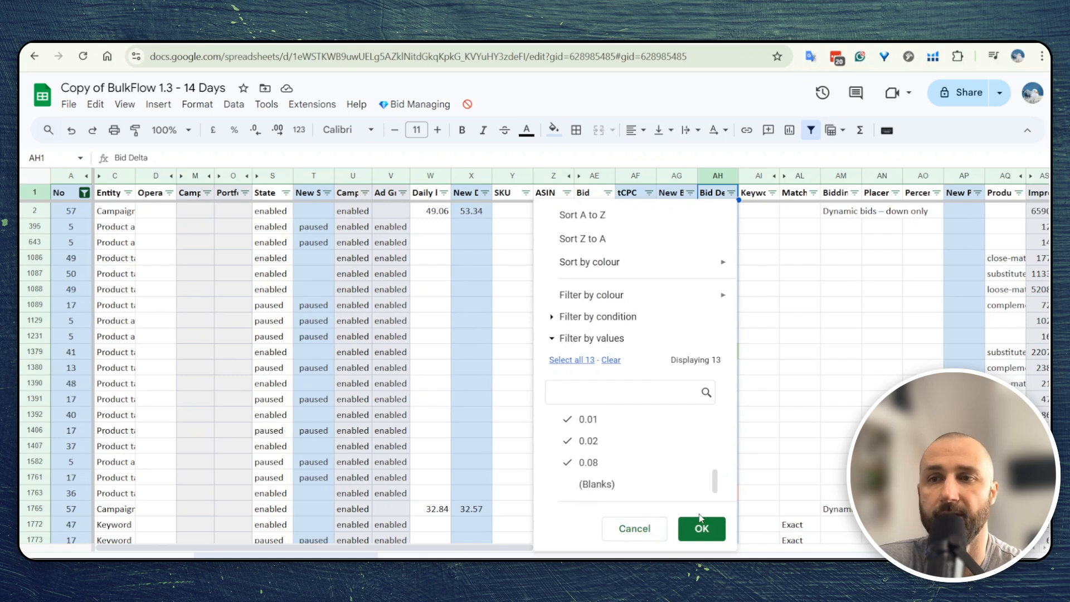
{"action": "left_click", "coordinate": [700, 527]}
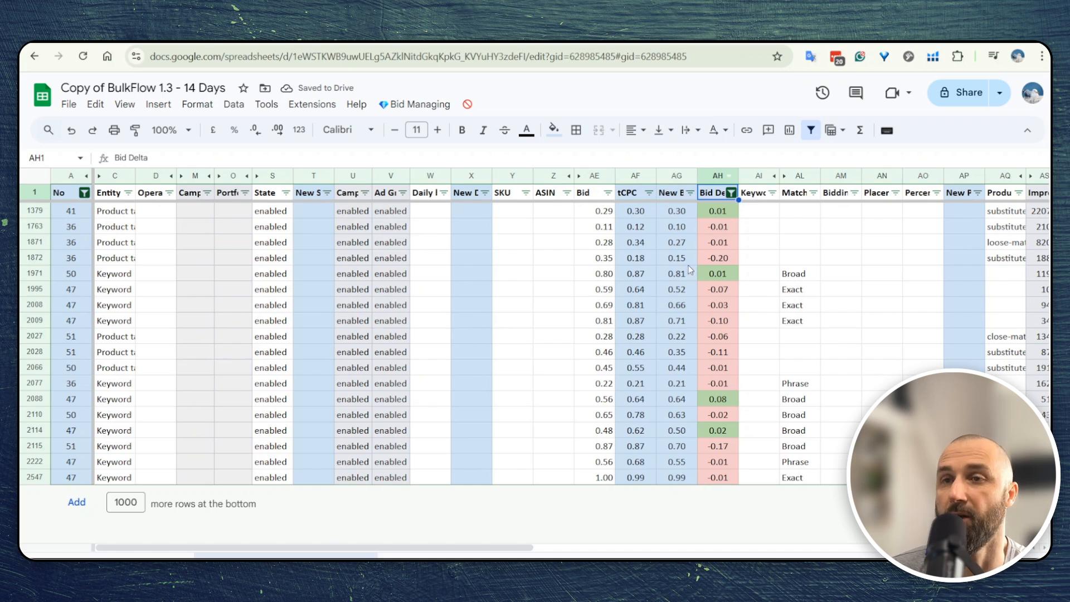
Check the bid and bid delta in row 1872, and override its New Bid with 0.25
{"action": "left_click", "coordinate": [605, 261]}
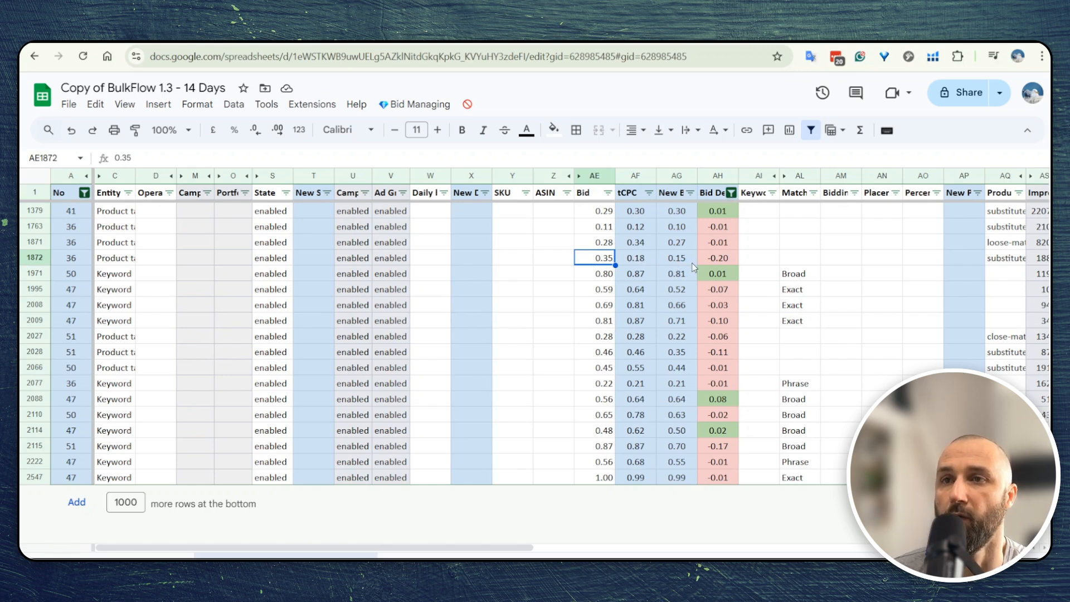
{"action": "left_click", "coordinate": [724, 258]}
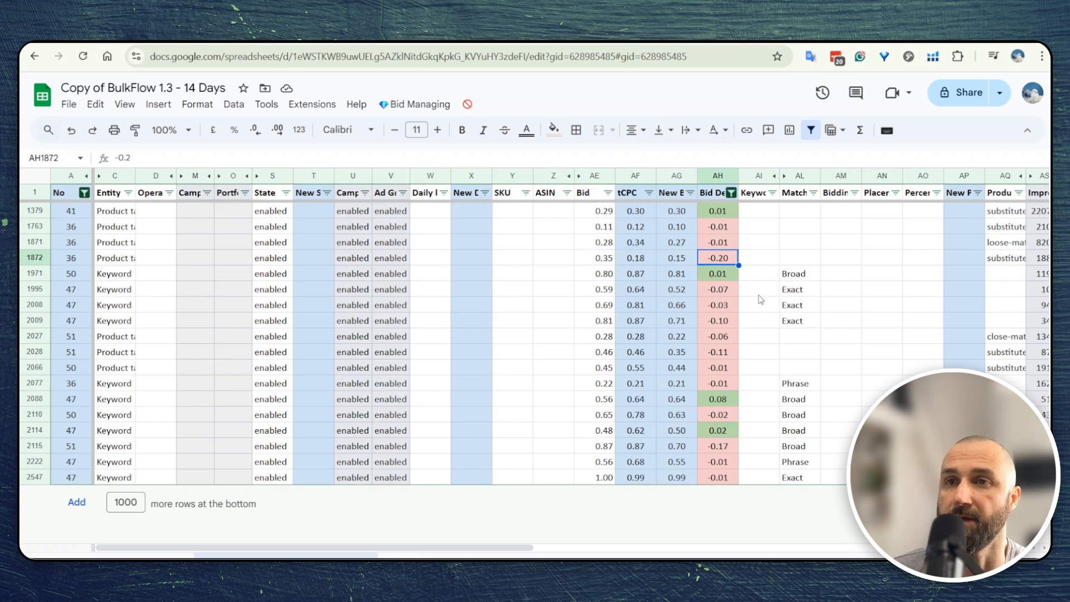
{"action": "left_click", "coordinate": [690, 257]}
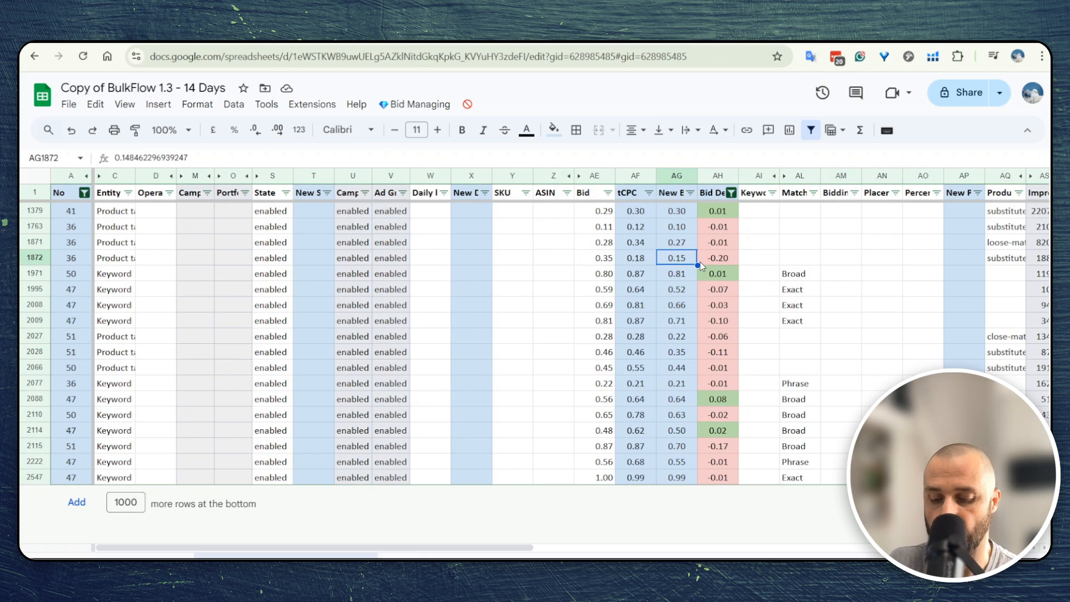
{"action": "type", "text": "0.2"}
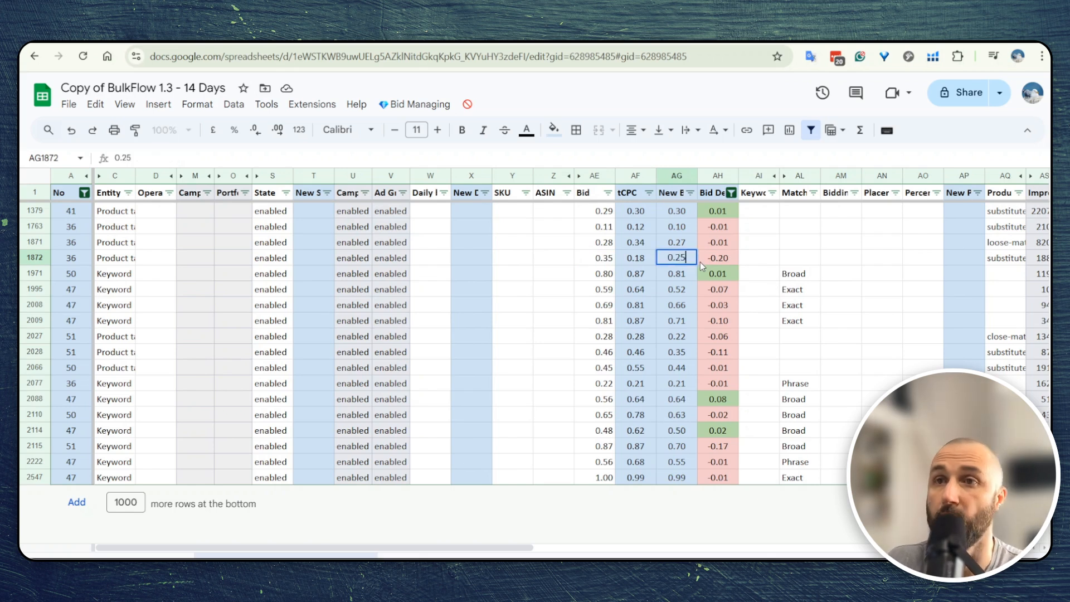
{"action": "key", "text": "Return"}
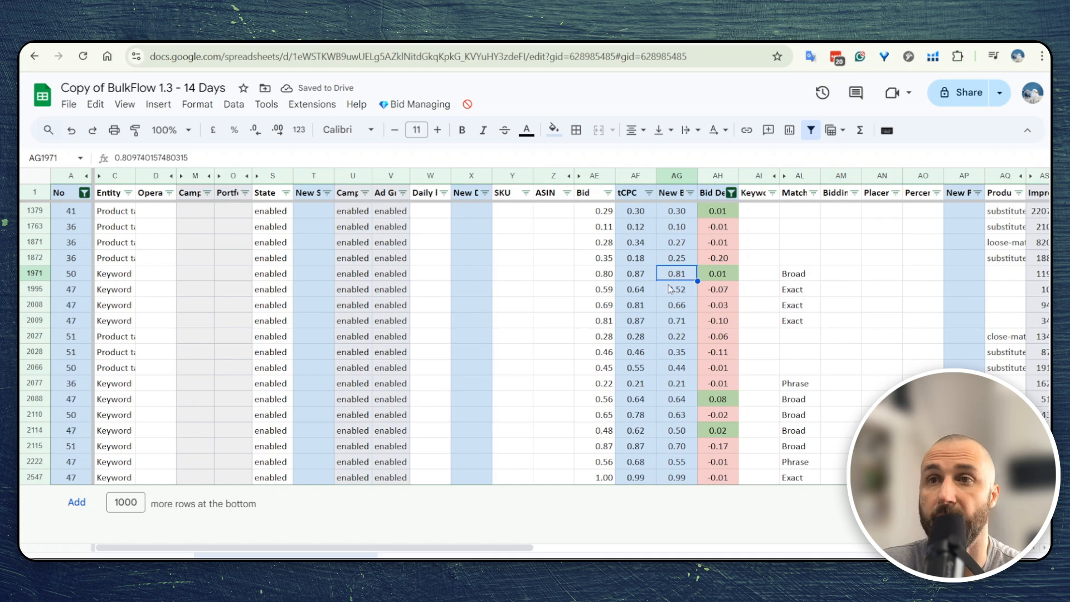
Restore all values in the Bid Delta filter and run Apply (New Bid) on the campaign sheet
{"action": "left_click", "coordinate": [731, 192]}
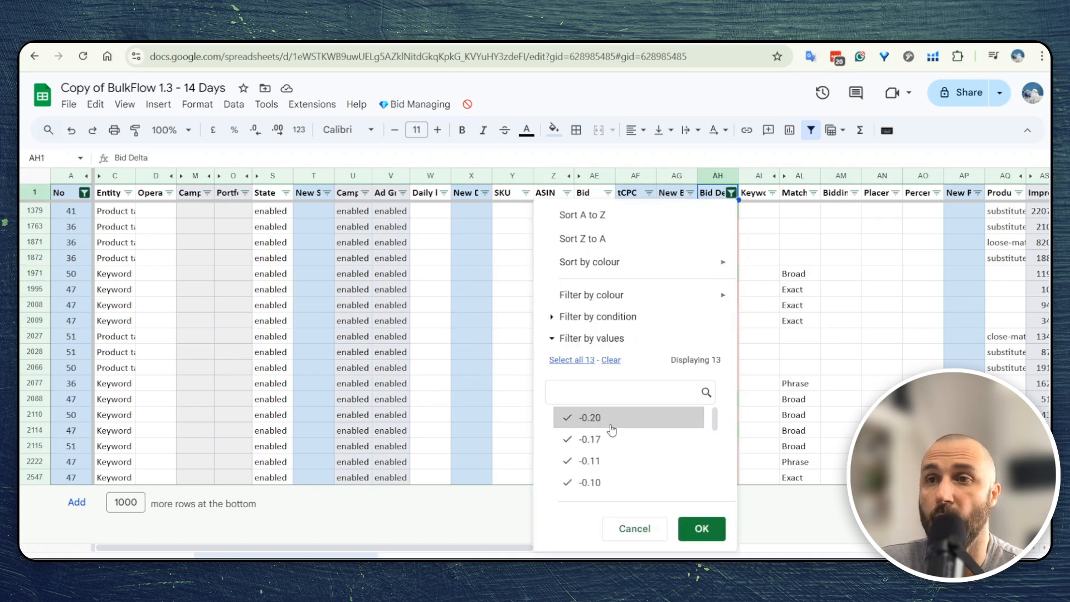
{"action": "left_click", "coordinate": [557, 361]}
{"action": "left_click", "coordinate": [701, 526]}
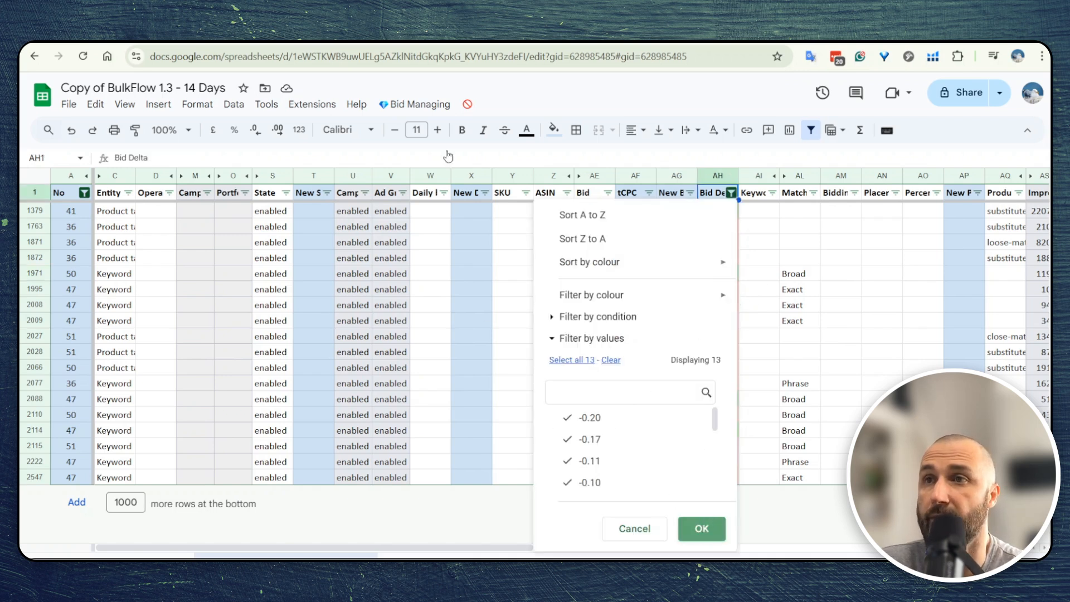
{"action": "left_click", "coordinate": [443, 105]}
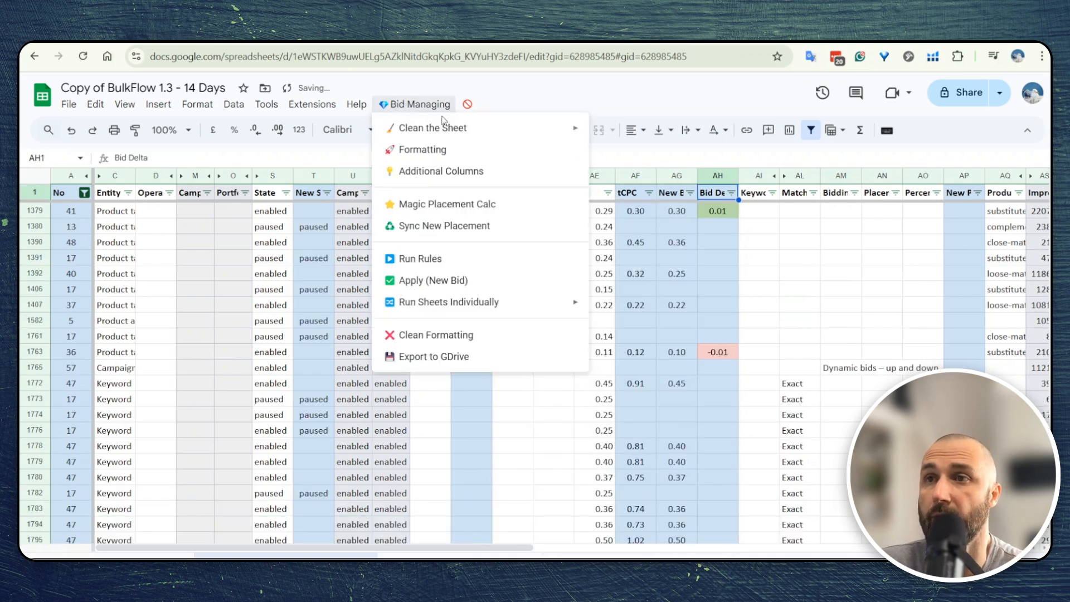
{"action": "left_click", "coordinate": [445, 281]}
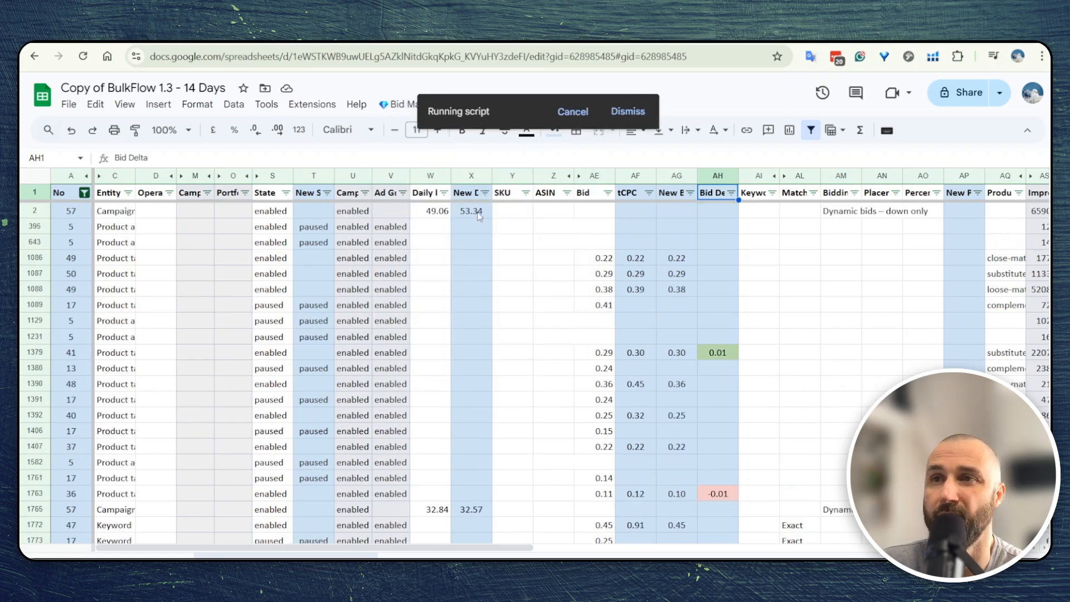
Compare the current and new daily budgets of the campaign in row 2, and check the Operation column as changes are applied
{"action": "left_click", "coordinate": [477, 215]}
{"action": "left_click", "coordinate": [431, 217]}
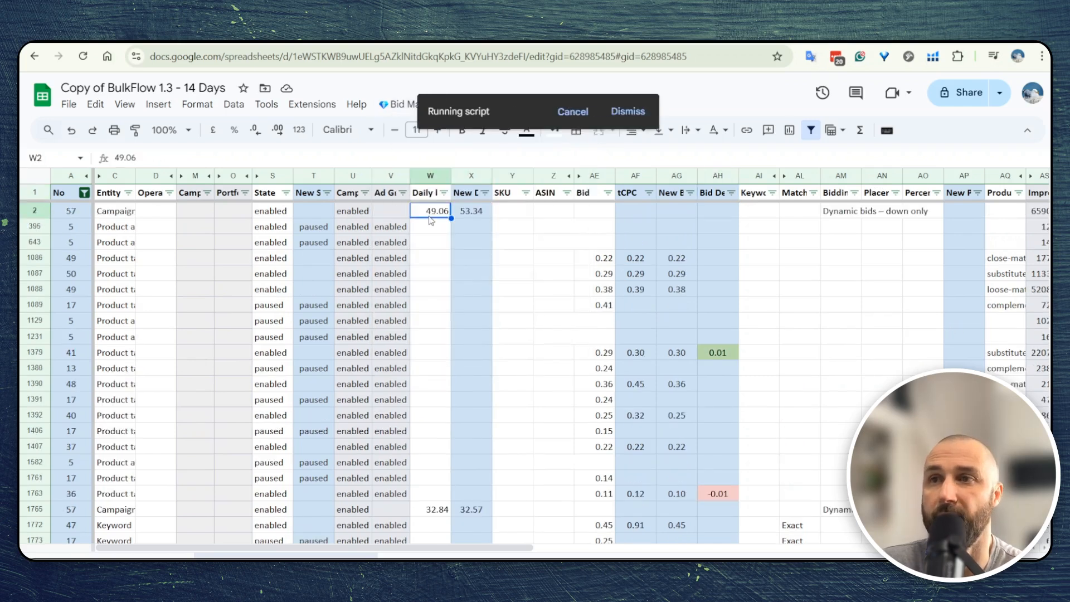
{"action": "left_click", "coordinate": [478, 215]}
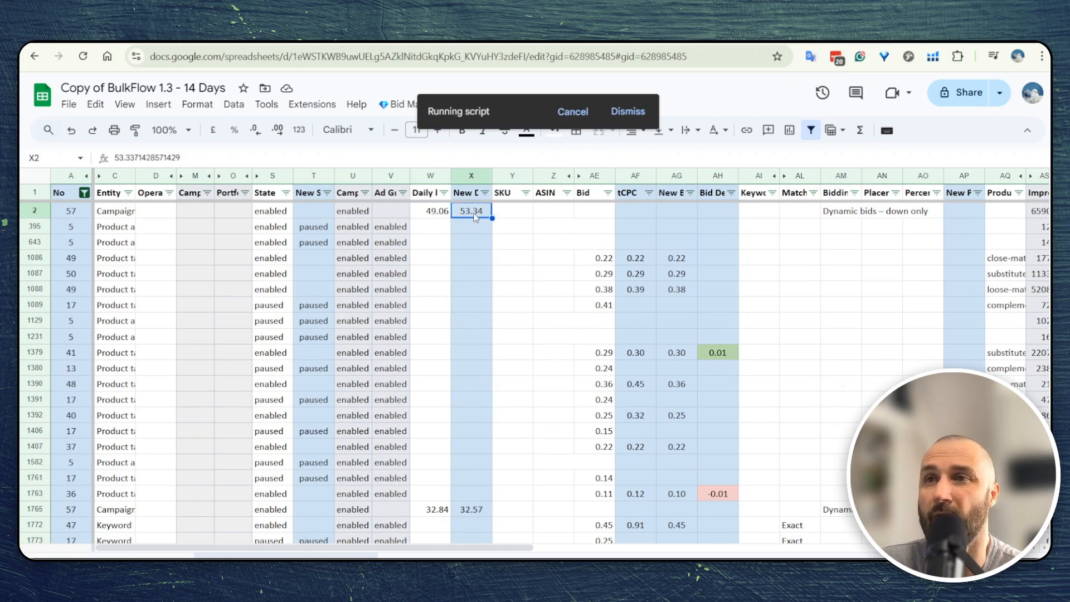
{"action": "left_click", "coordinate": [431, 217]}
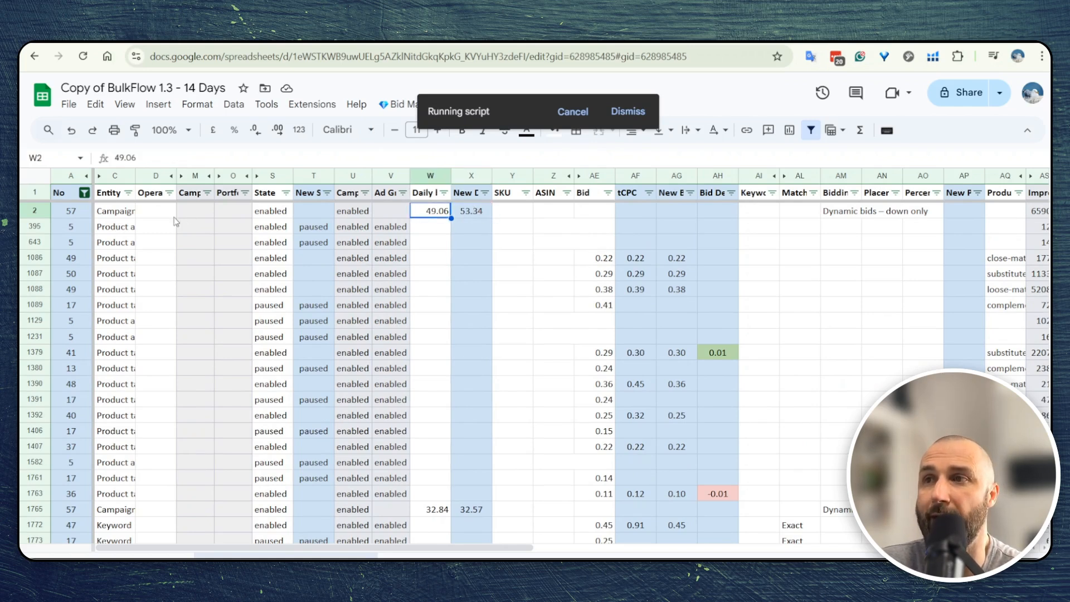
{"action": "left_click", "coordinate": [158, 213]}
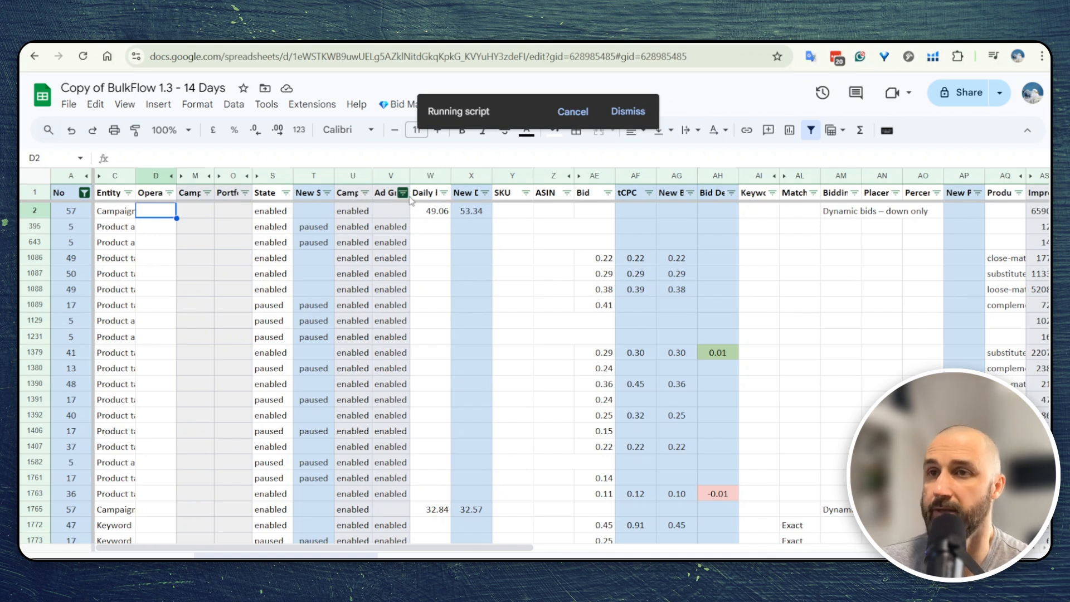
{"action": "mouse_move", "coordinate": [287, 585]}
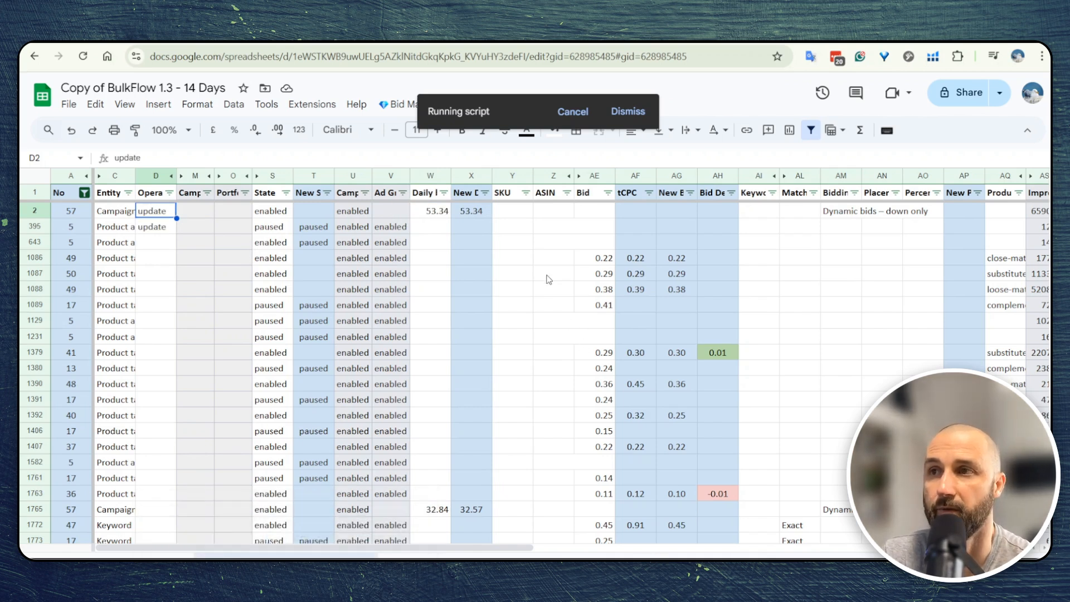
{"action": "left_click_drag", "start_coordinate": [158, 217], "coordinate": [174, 320]}
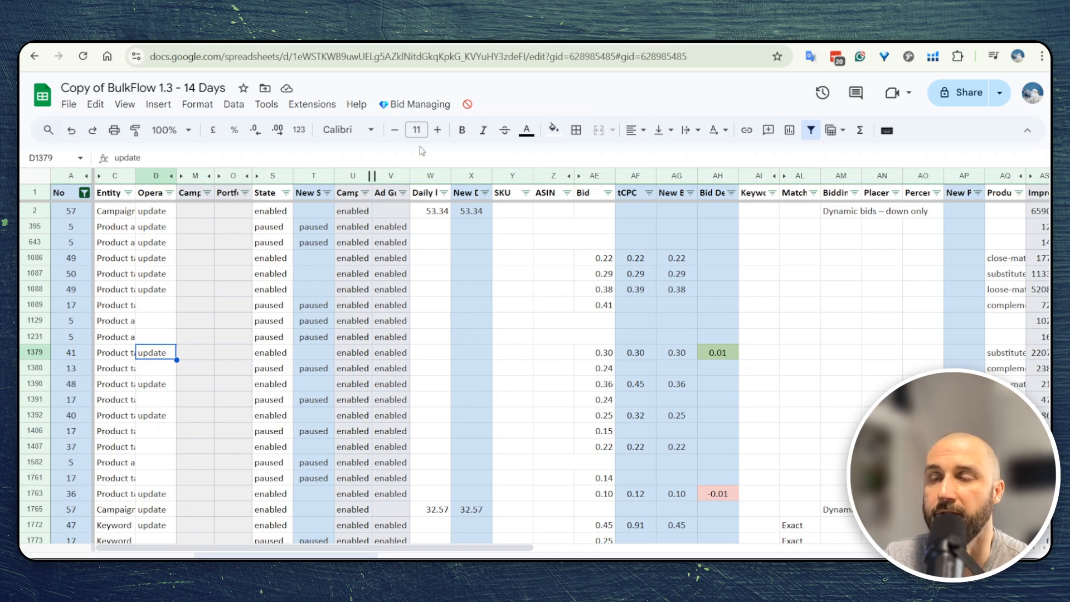
Run Clean Formatting on the workbook and look across the columns of the processed sheets
{"action": "left_click", "coordinate": [415, 105]}
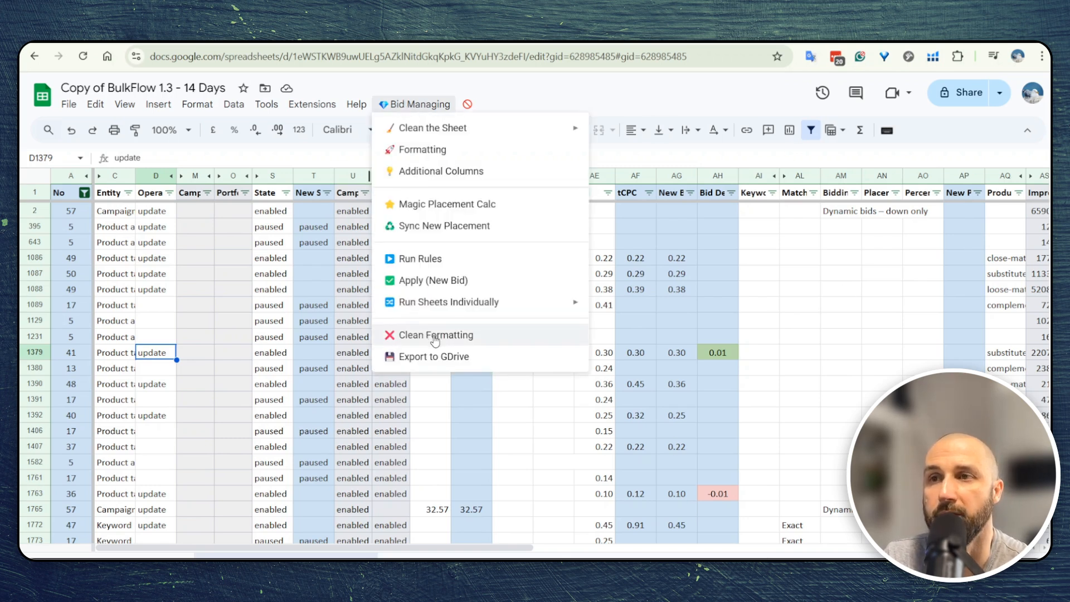
{"action": "left_click", "coordinate": [455, 337]}
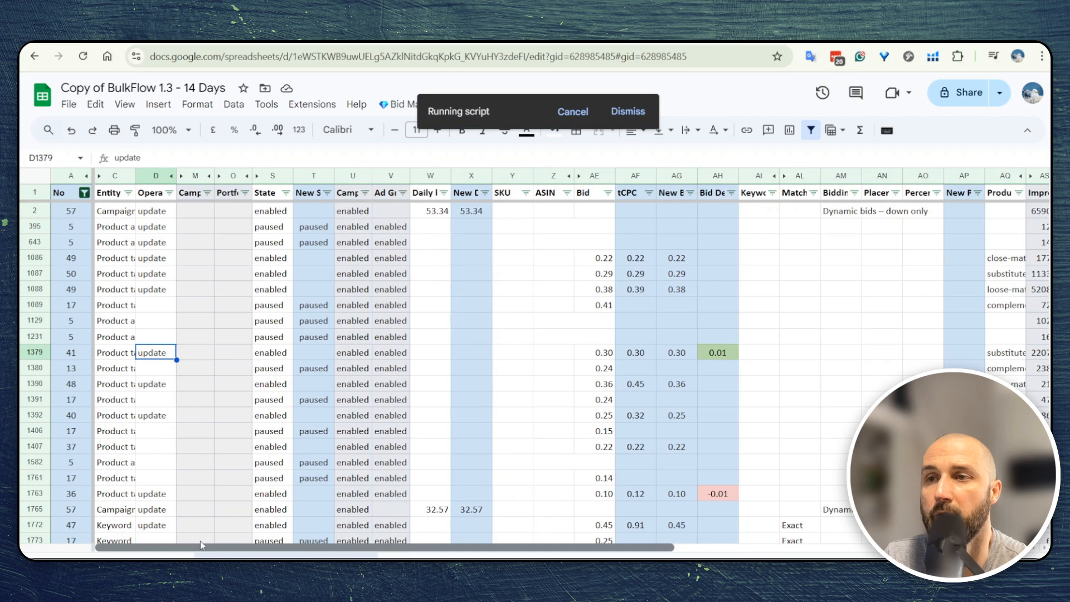
{"action": "left_click_drag", "start_coordinate": [334, 548], "coordinate": [623, 552]}
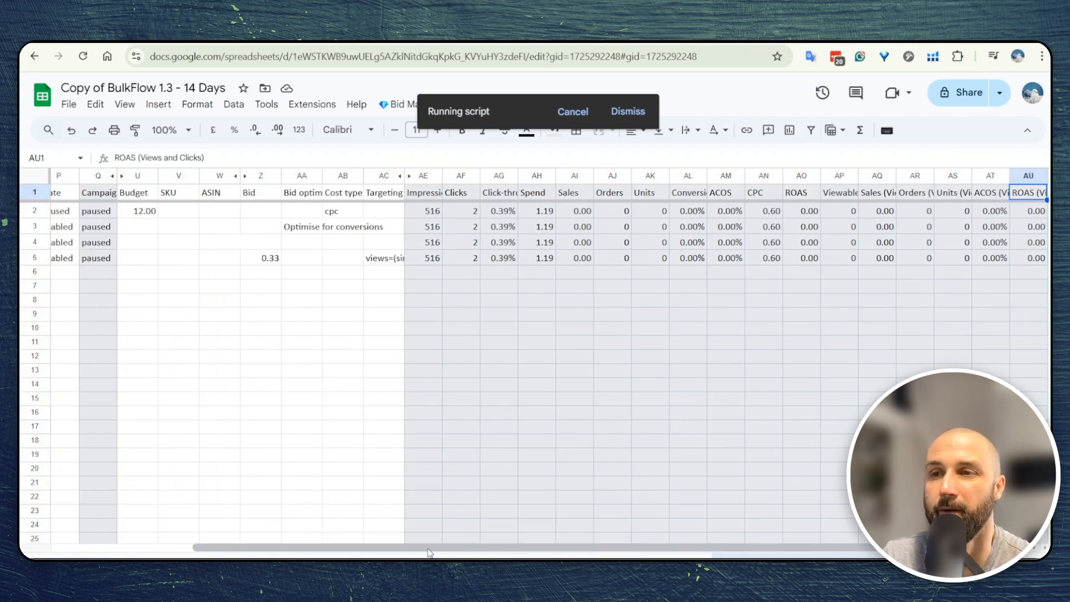
{"action": "left_click_drag", "start_coordinate": [429, 552], "coordinate": [243, 436]}
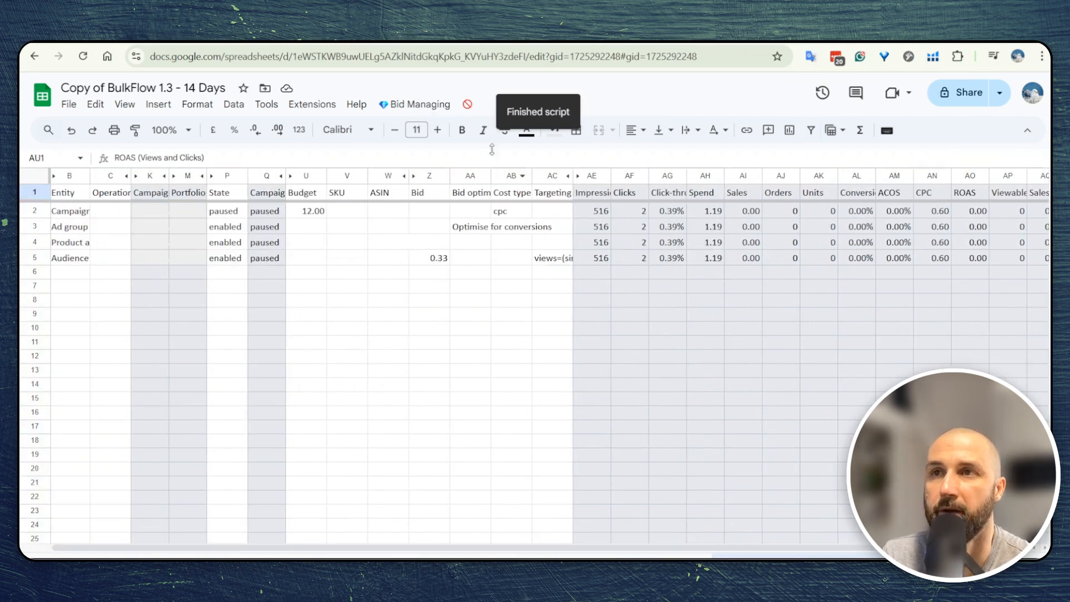
Export the cleaned bulk file to Google Drive, read where the output file is saved, and close the notice
{"action": "left_click", "coordinate": [415, 104]}
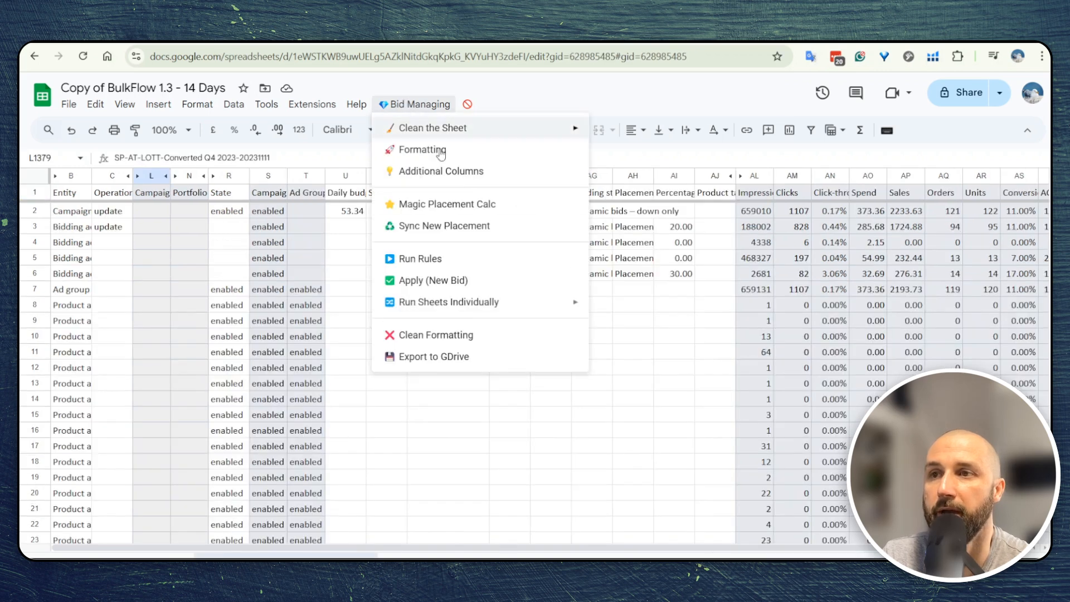
{"action": "left_click", "coordinate": [446, 358]}
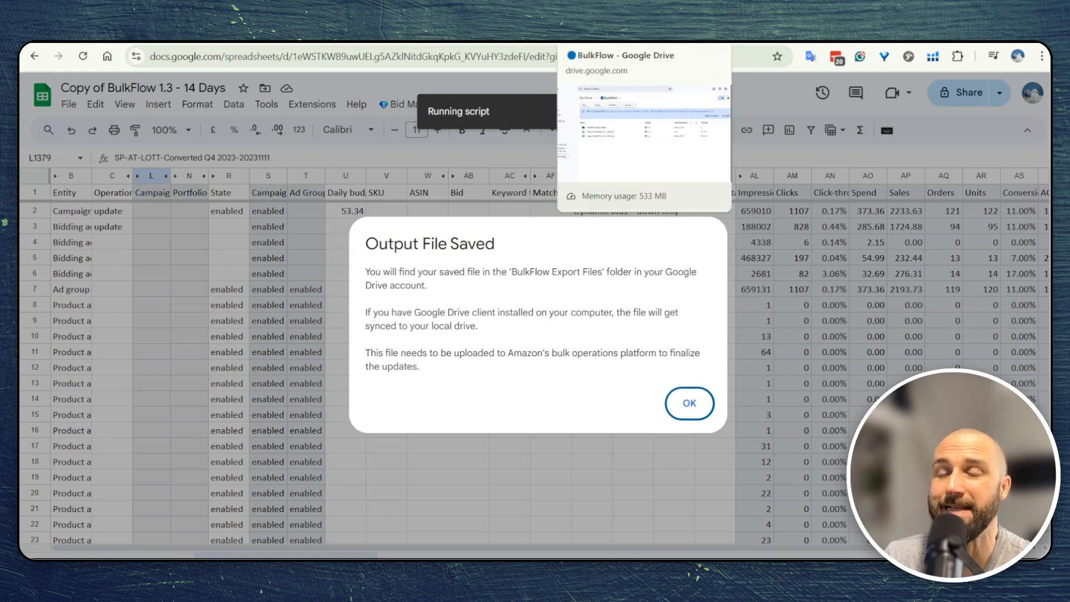
{"action": "left_click", "coordinate": [605, 43]}
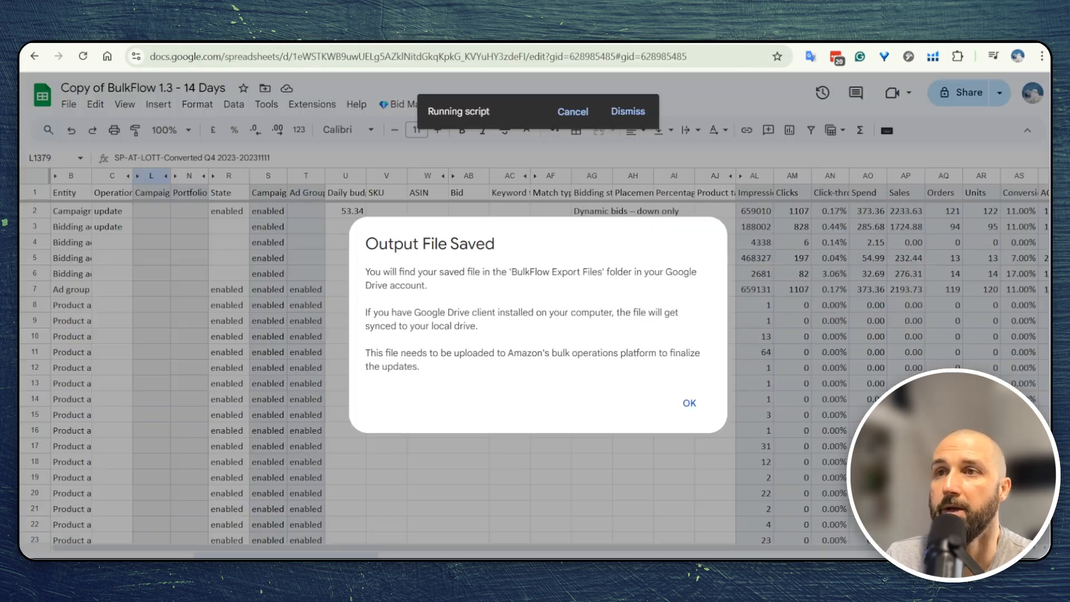
{"action": "left_click_drag", "start_coordinate": [366, 271], "coordinate": [653, 272]}
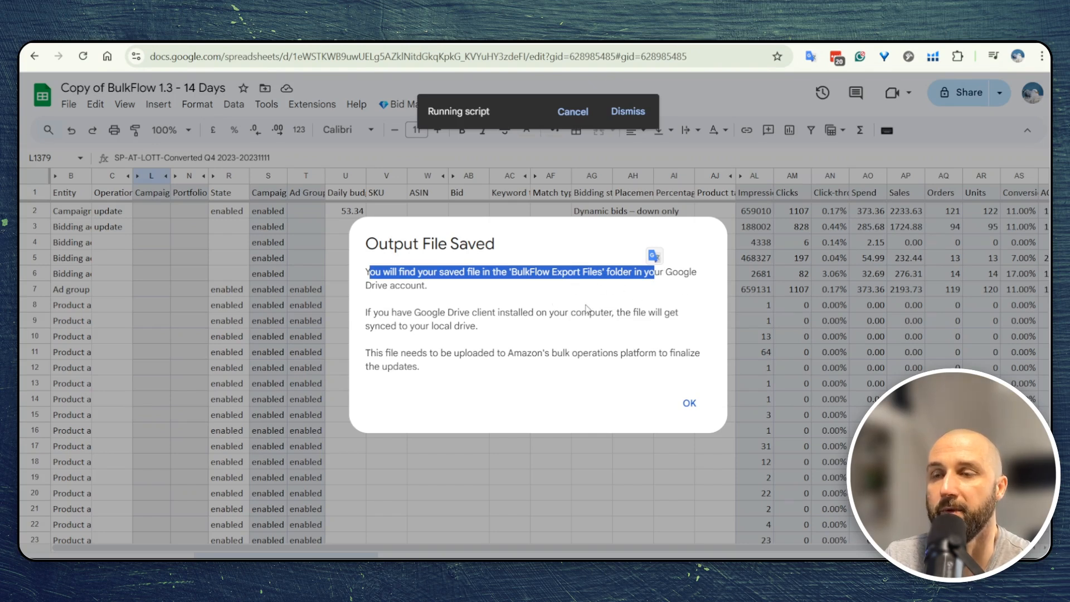
{"action": "left_click", "coordinate": [684, 400]}
{"action": "double_click", "coordinate": [461, 283]}
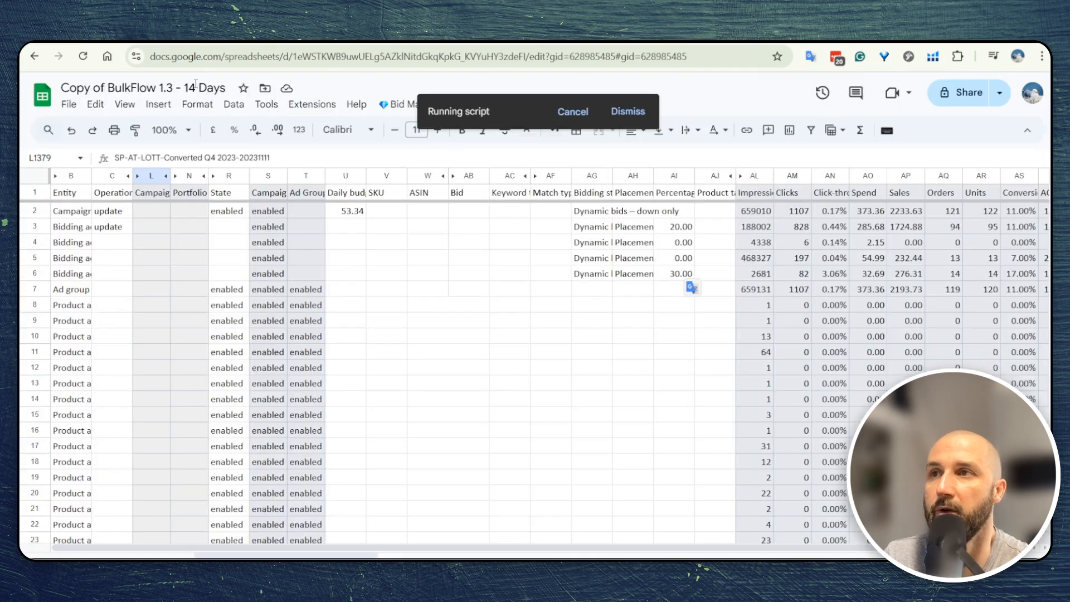
Check the 14 Days file name, open its rules sheet and collapse the match type and targeting columns
{"action": "left_click", "coordinate": [196, 88]}
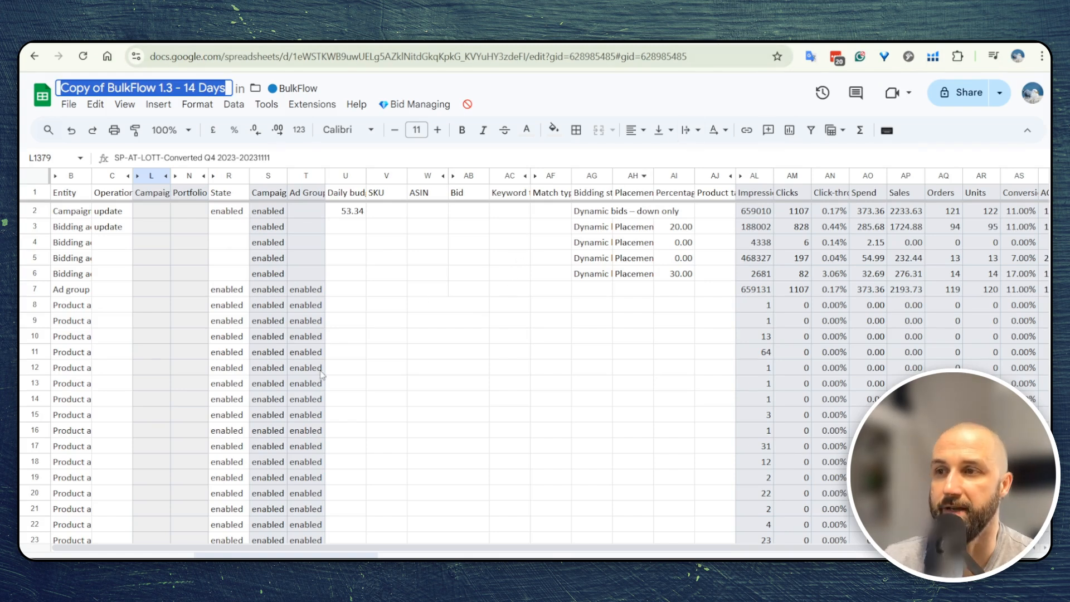
{"action": "left_click", "coordinate": [174, 556]}
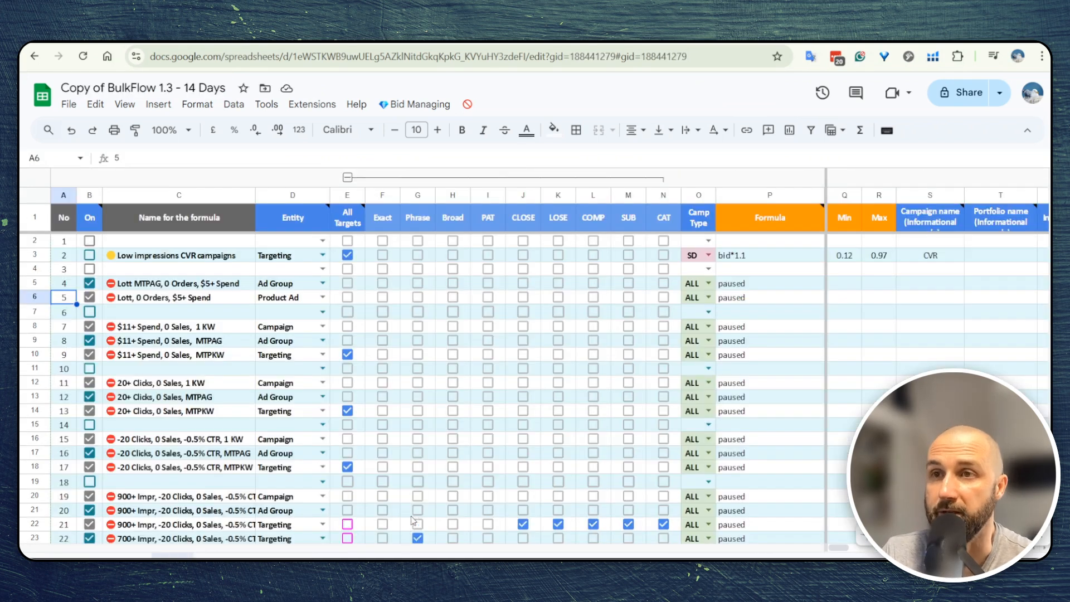
{"action": "left_click", "coordinate": [347, 178]}
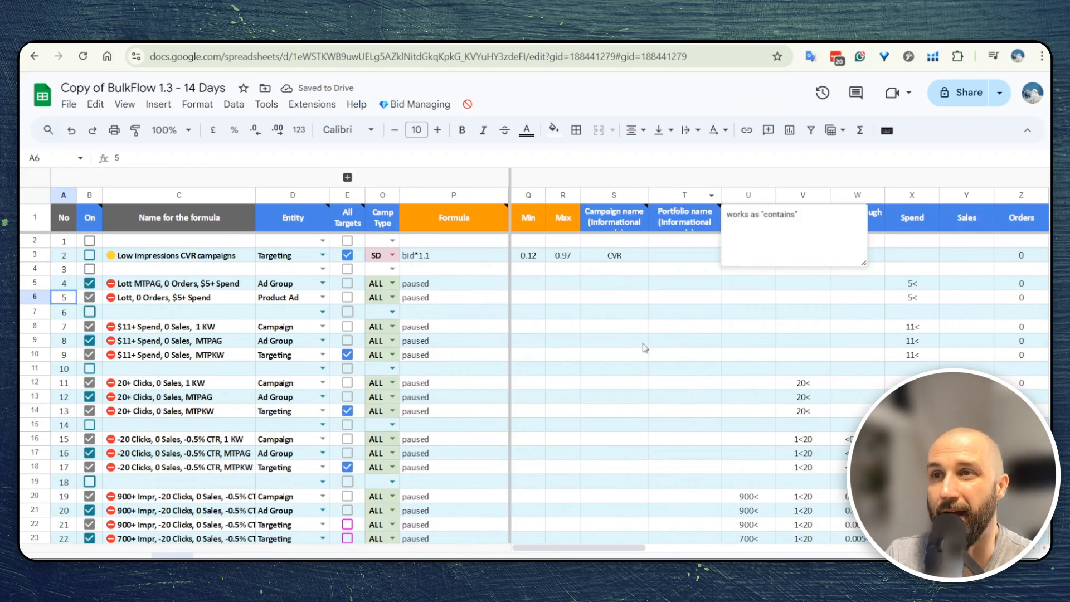
{"action": "left_click", "coordinate": [643, 382]}
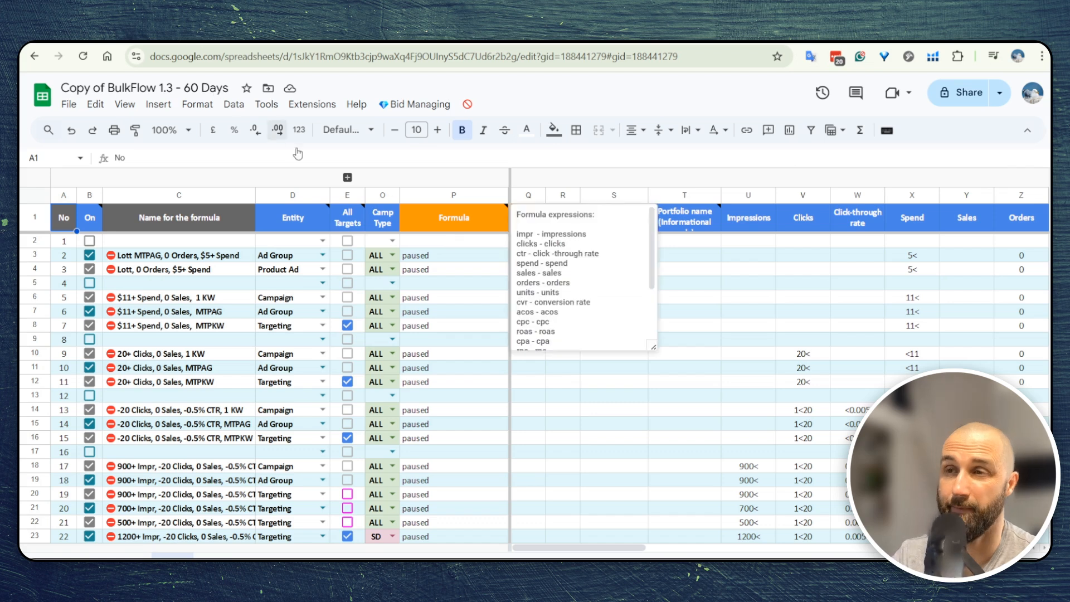
Look through the full list of rules in the 60 Days rules sheet, including its campaign types, formulas and bid limits
{"action": "left_click", "coordinate": [613, 437]}
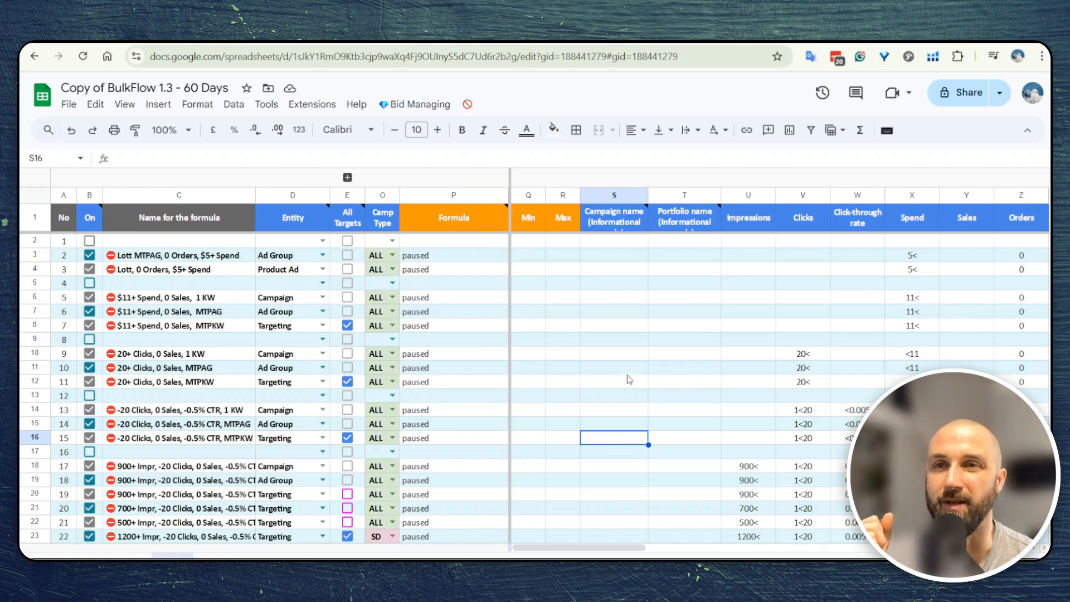
{"action": "scroll", "coordinate": [637, 419], "scroll_direction": "down", "scroll_amount": 5}
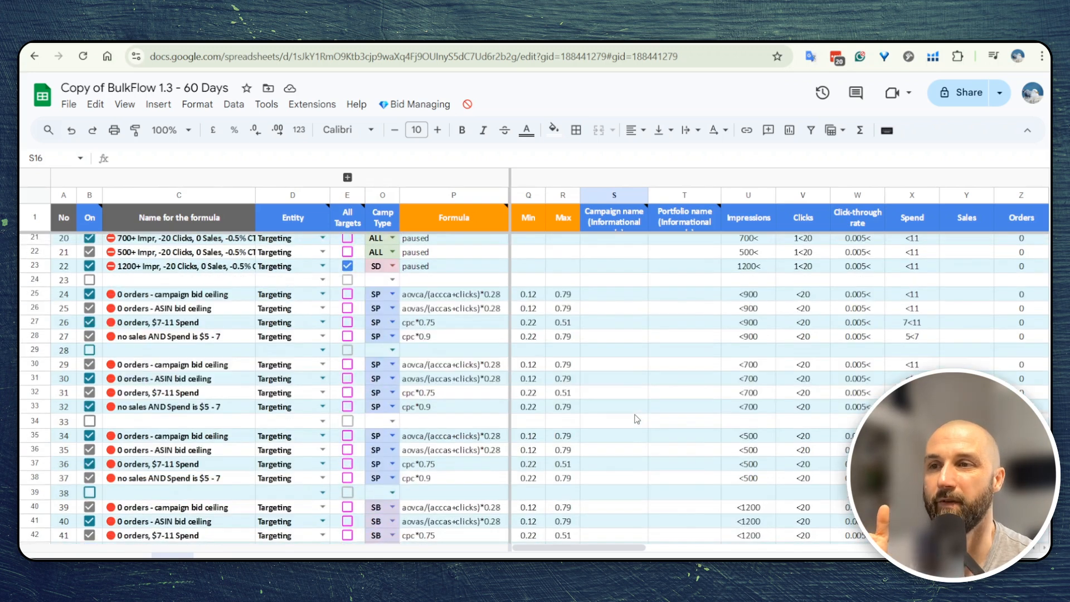
{"action": "scroll", "coordinate": [637, 419], "scroll_direction": "down", "scroll_amount": 7}
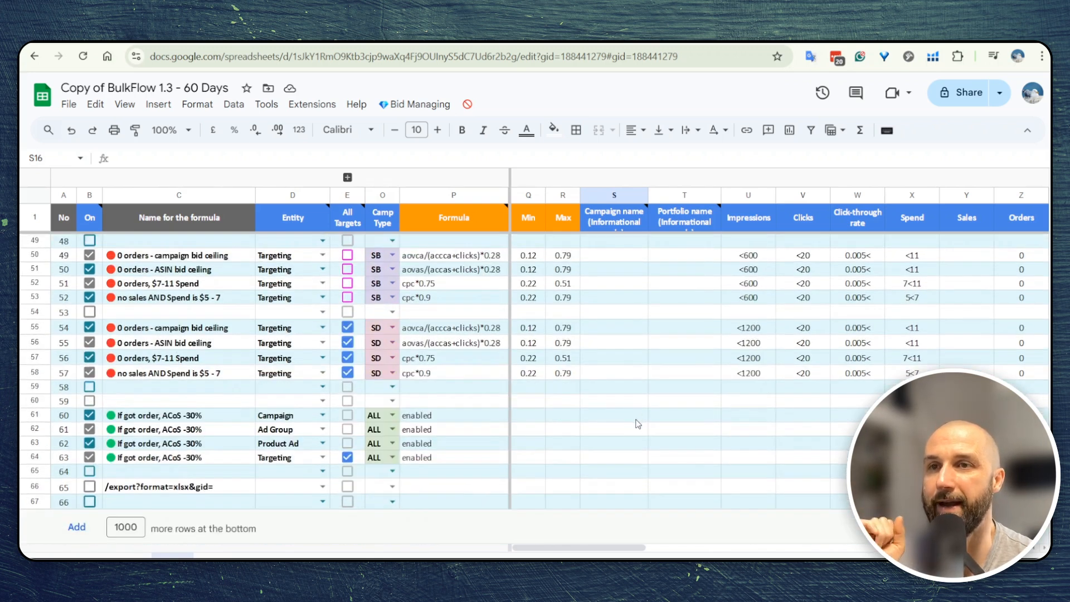
{"action": "scroll", "coordinate": [637, 423], "scroll_direction": "up", "scroll_amount": 12}
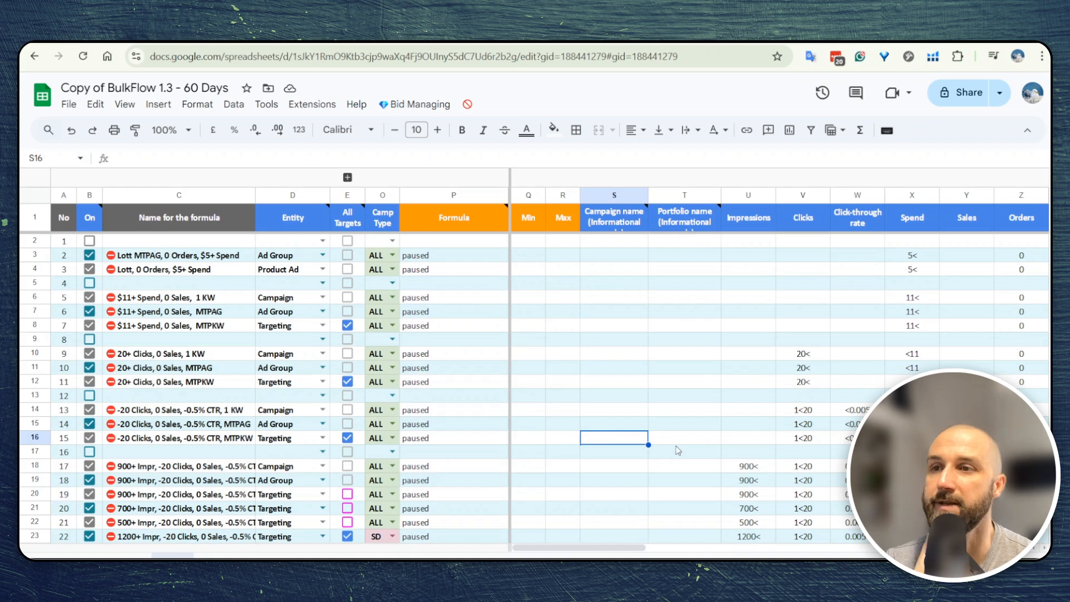
{"action": "scroll", "coordinate": [700, 457], "scroll_direction": "down", "scroll_amount": 3}
{"action": "scroll", "coordinate": [700, 457], "scroll_direction": "up", "scroll_amount": 3}
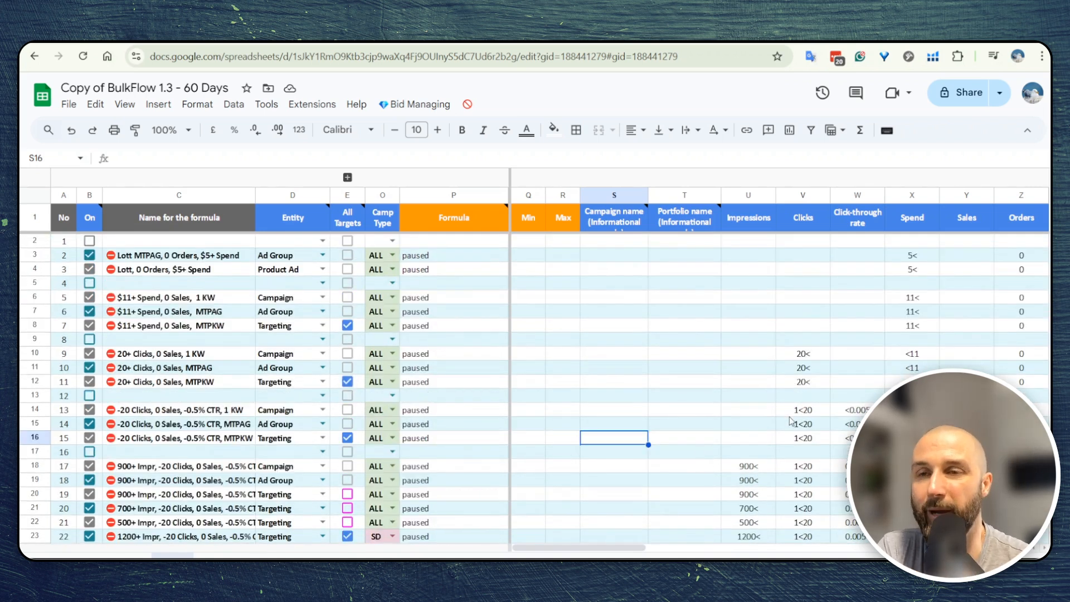
{"action": "left_click", "coordinate": [682, 340]}
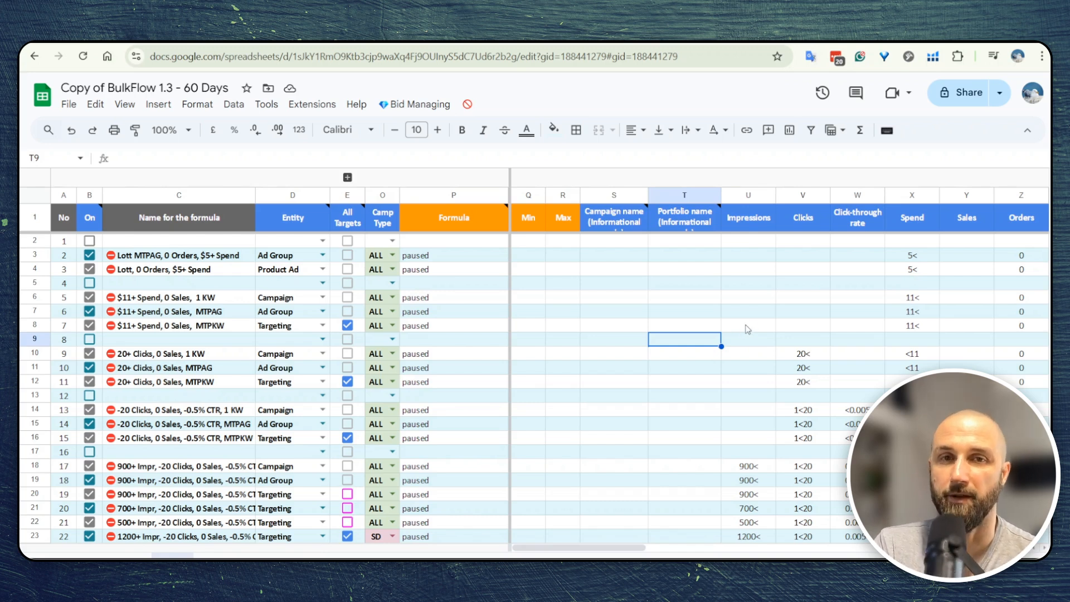
Look at the rules sheet of the 30 Days file, and return to the 14 Days rules sheet
{"action": "left_click", "coordinate": [751, 43]}
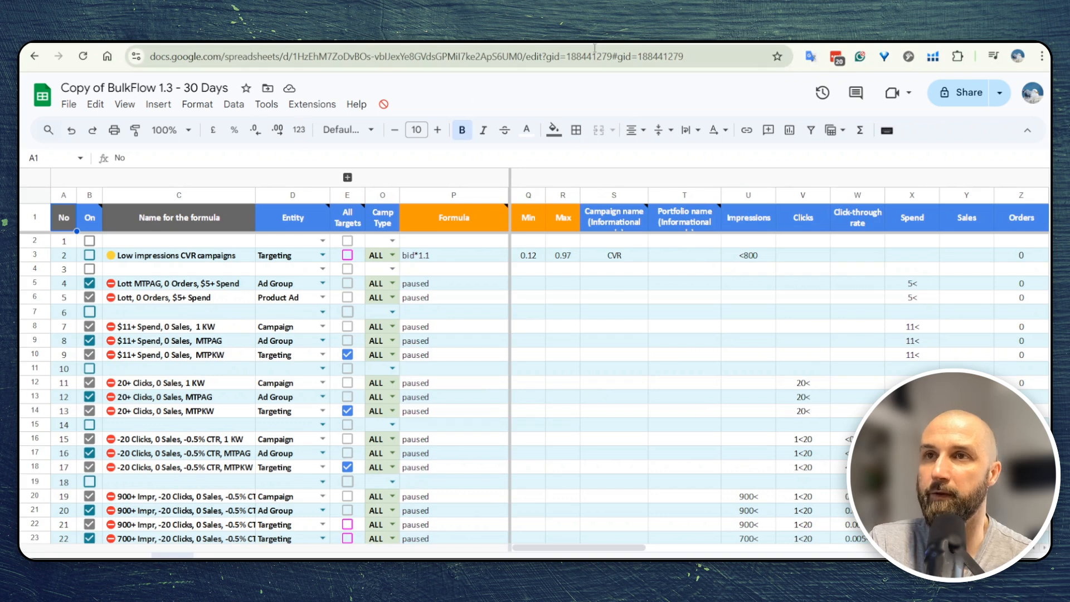
{"action": "left_click", "coordinate": [594, 42]}
{"action": "left_click", "coordinate": [719, 43]}
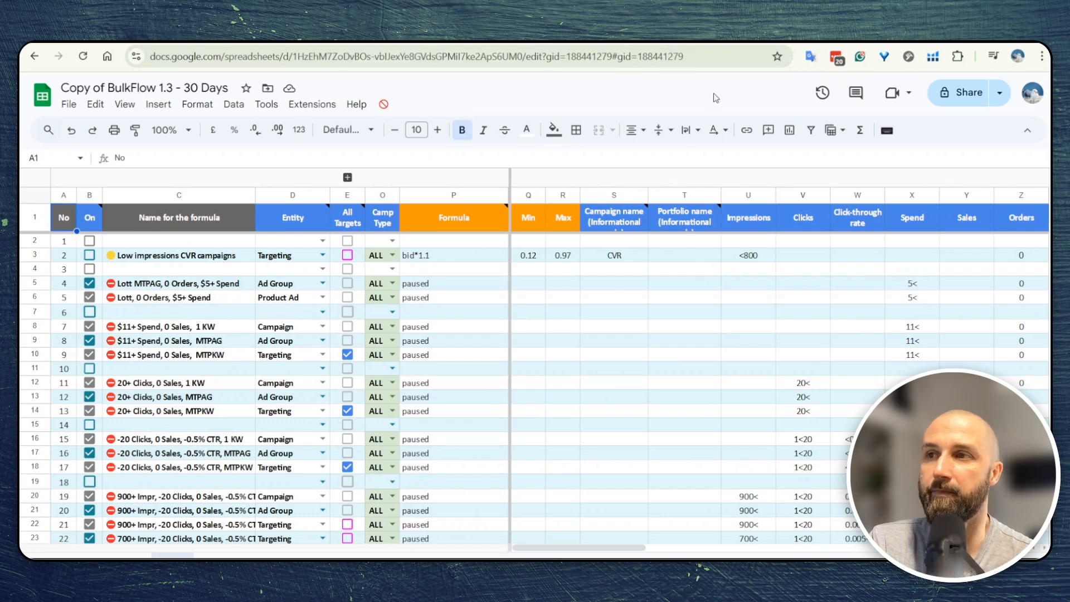
{"action": "left_click", "coordinate": [644, 43]}
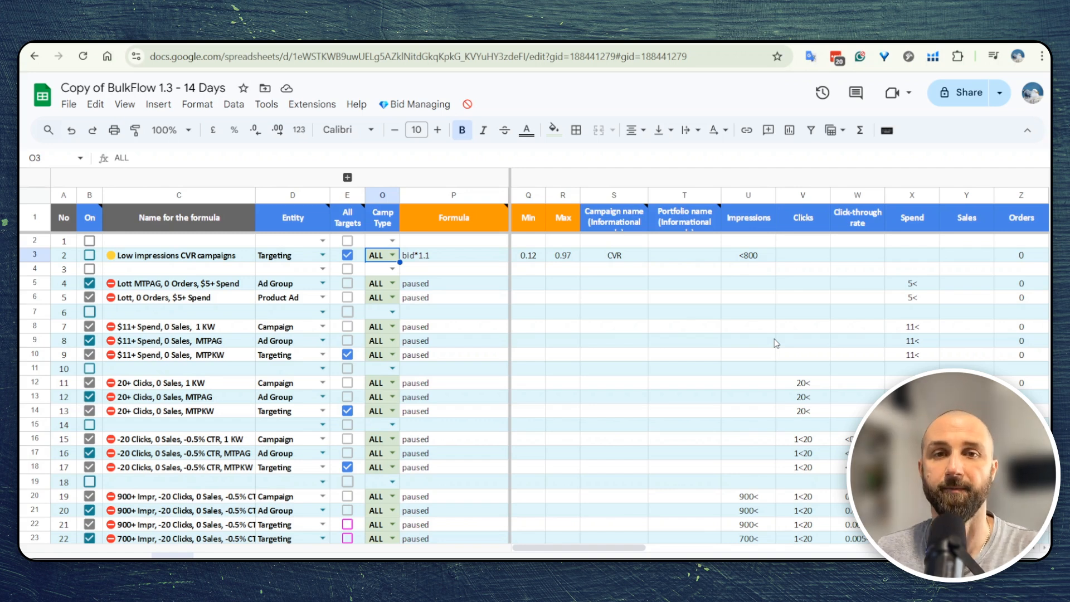
Expand the grouped targeting columns and enable Exact, Phrase, Broad and PAT for the "Low impressions CVR campaigns" rule
{"action": "mouse_move", "coordinate": [657, 217]}
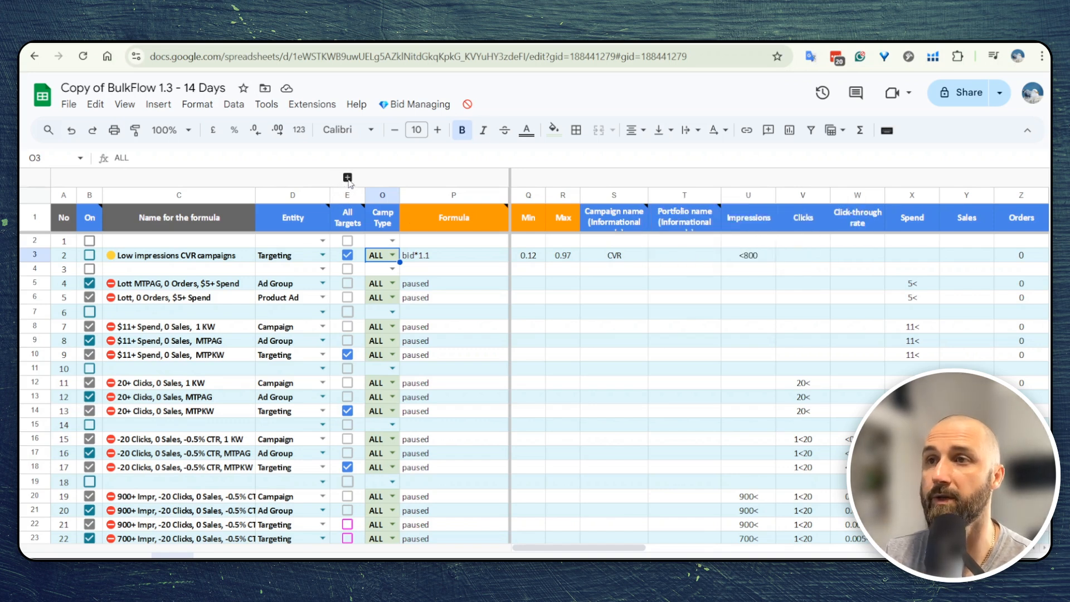
{"action": "left_click", "coordinate": [347, 178]}
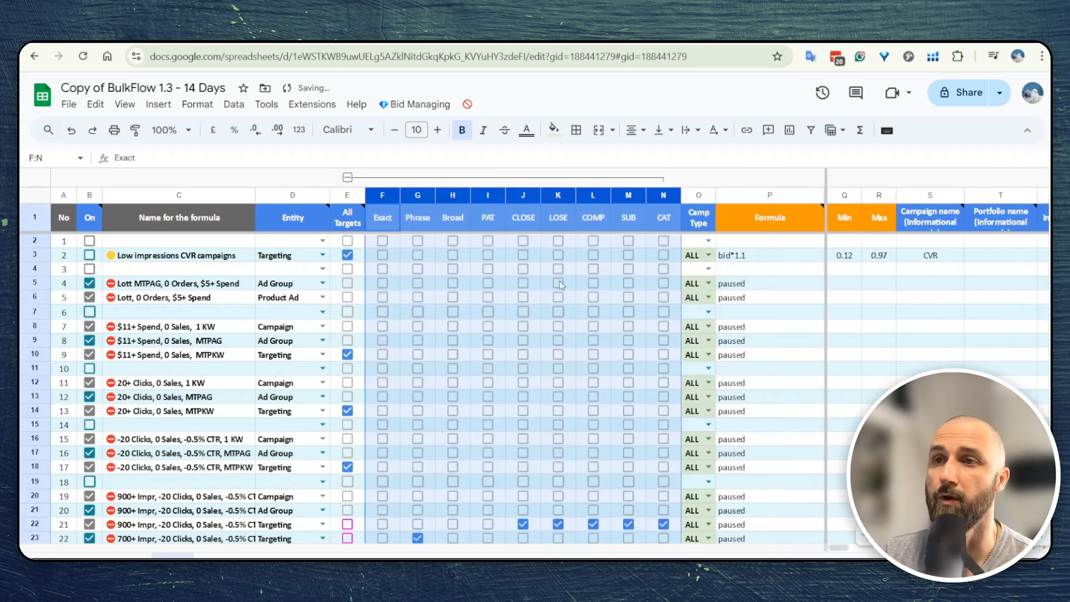
{"action": "left_click", "coordinate": [382, 255]}
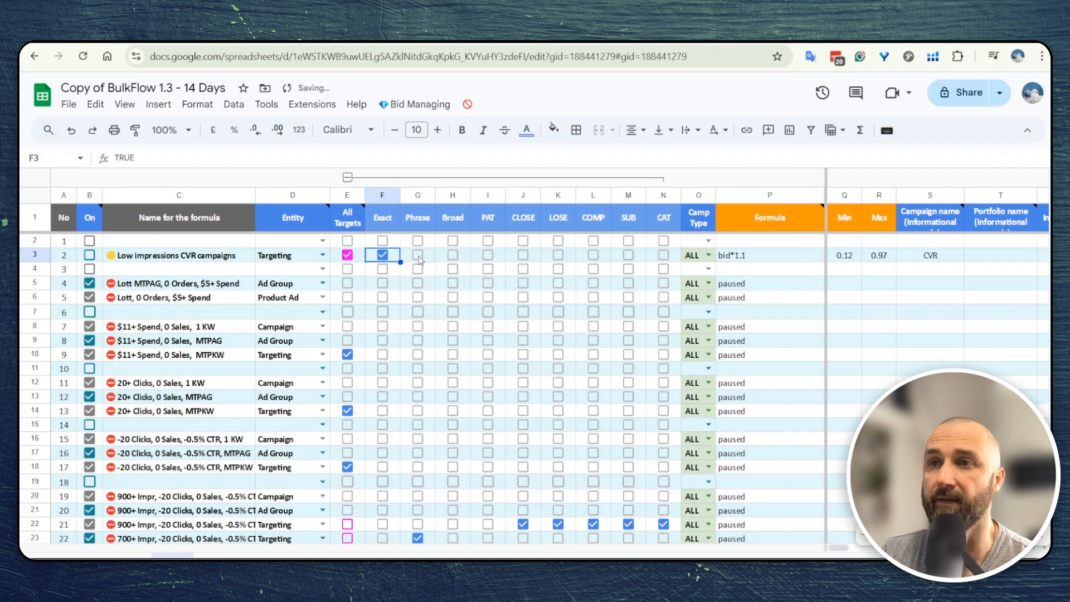
{"action": "left_click", "coordinate": [419, 257]}
{"action": "left_click", "coordinate": [453, 257]}
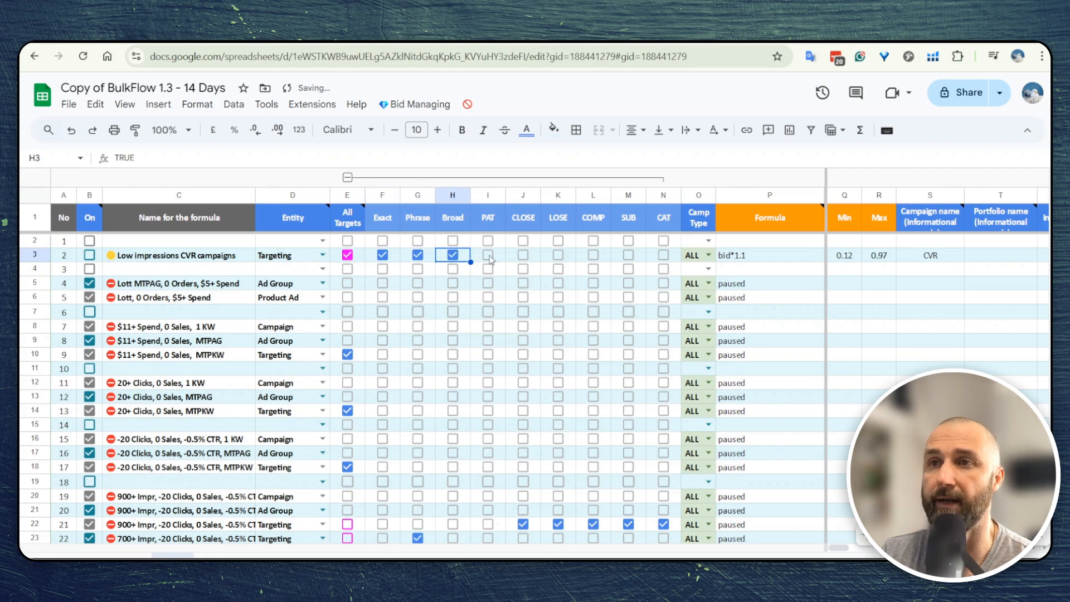
{"action": "left_click", "coordinate": [488, 256]}
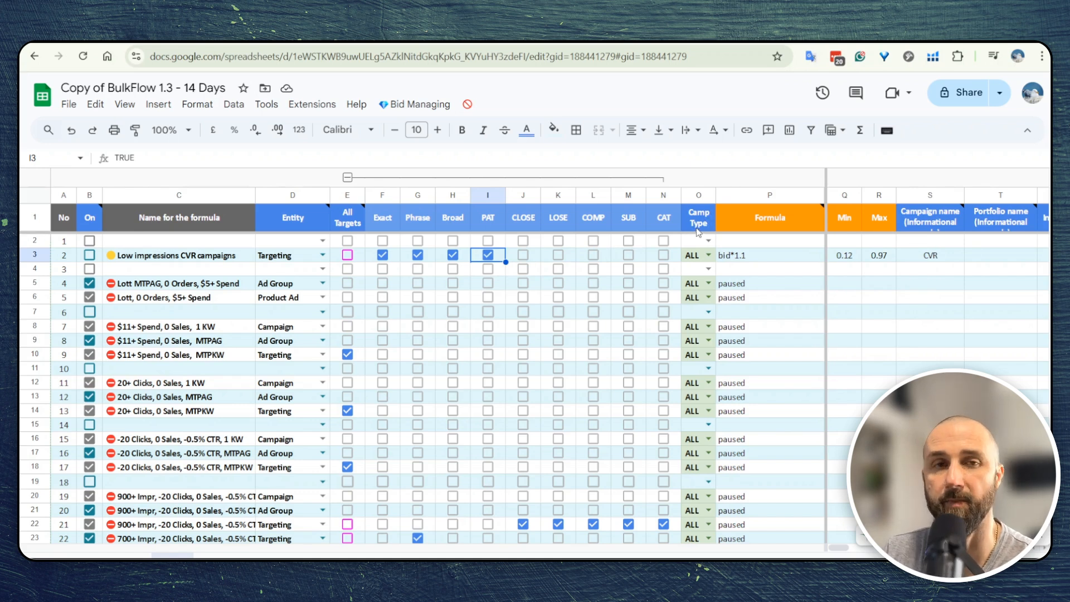
Set the Camp Type of the "Low impressions CVR campaigns" rule to SD
{"action": "left_click", "coordinate": [699, 258]}
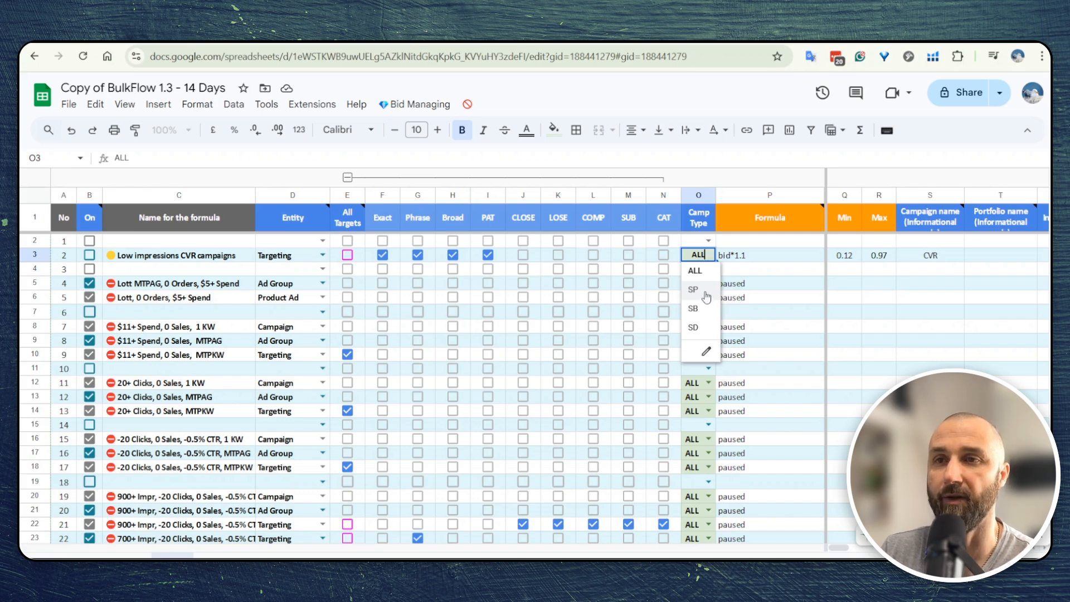
{"action": "left_click", "coordinate": [709, 328]}
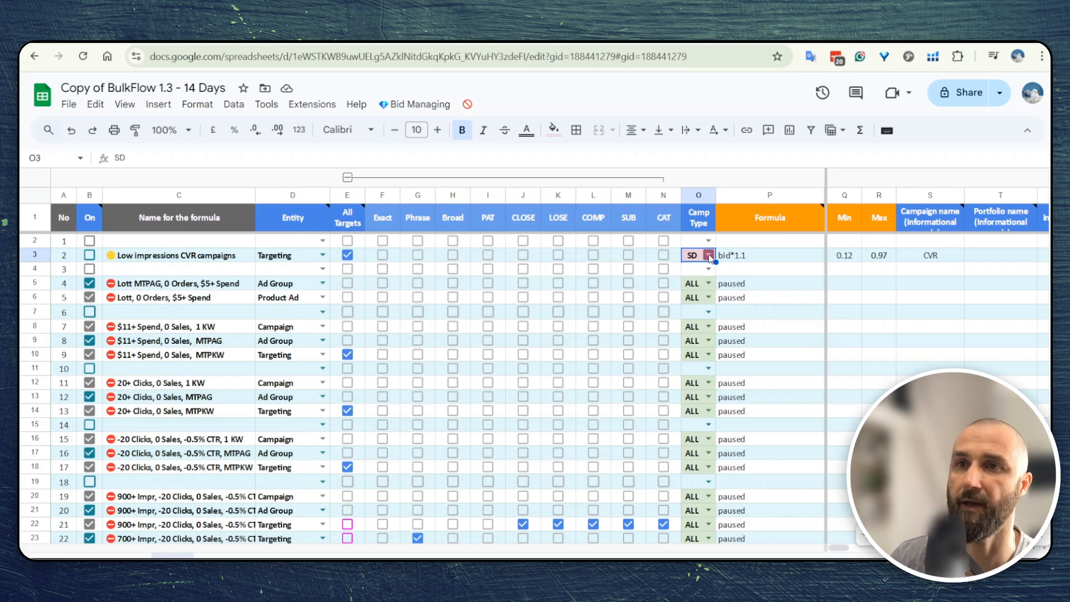
Set the rule's Camp Type to ALL and enable its Exact, Phrase, Broad and PAT targeting again
{"action": "left_click", "coordinate": [417, 255]}
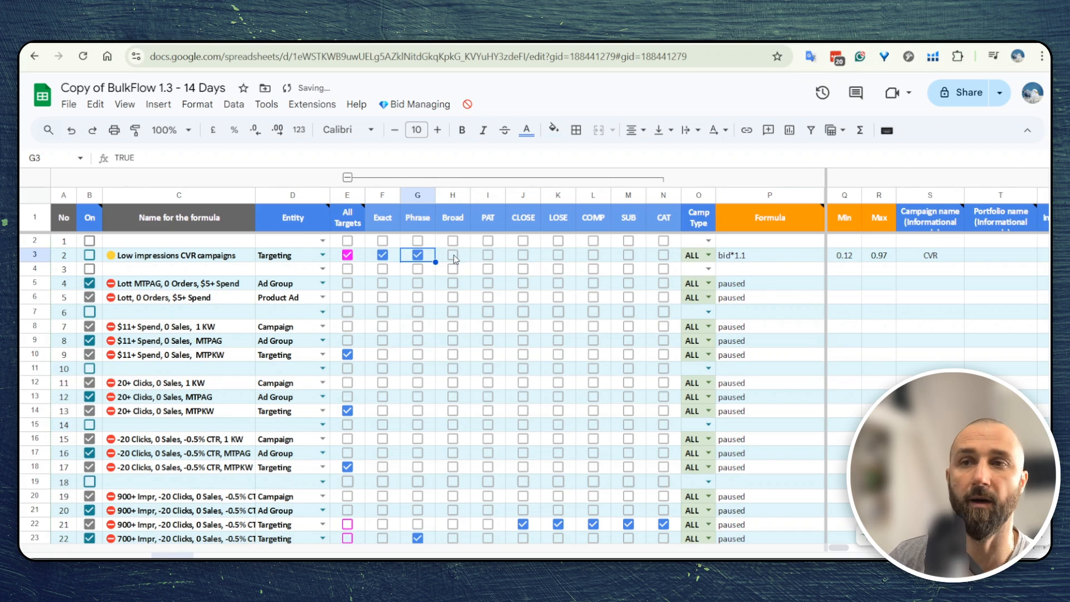
{"action": "left_click", "coordinate": [453, 255]}
{"action": "left_click", "coordinate": [488, 255]}
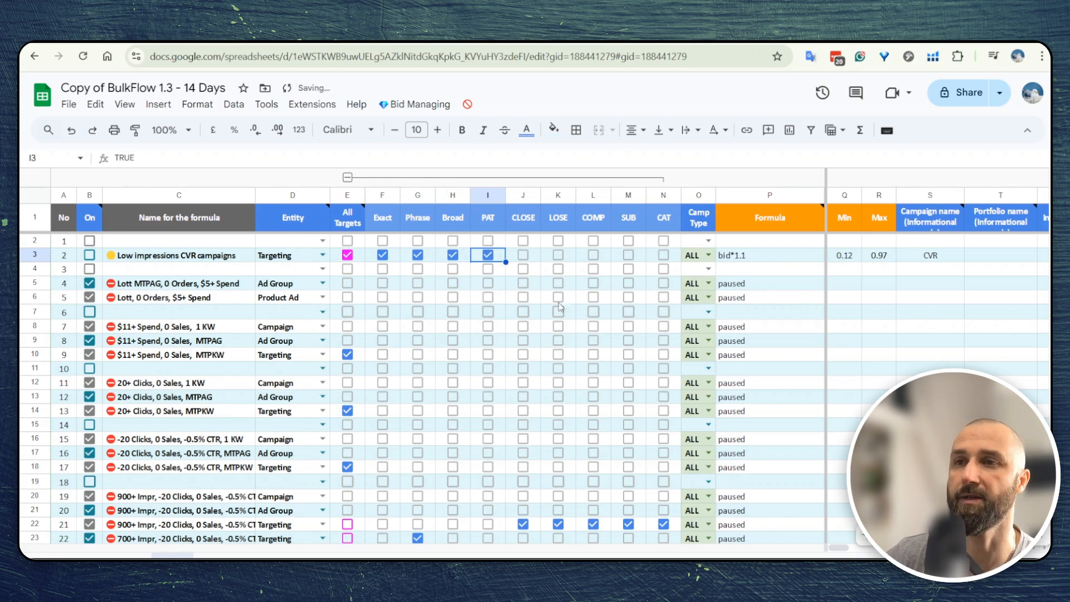